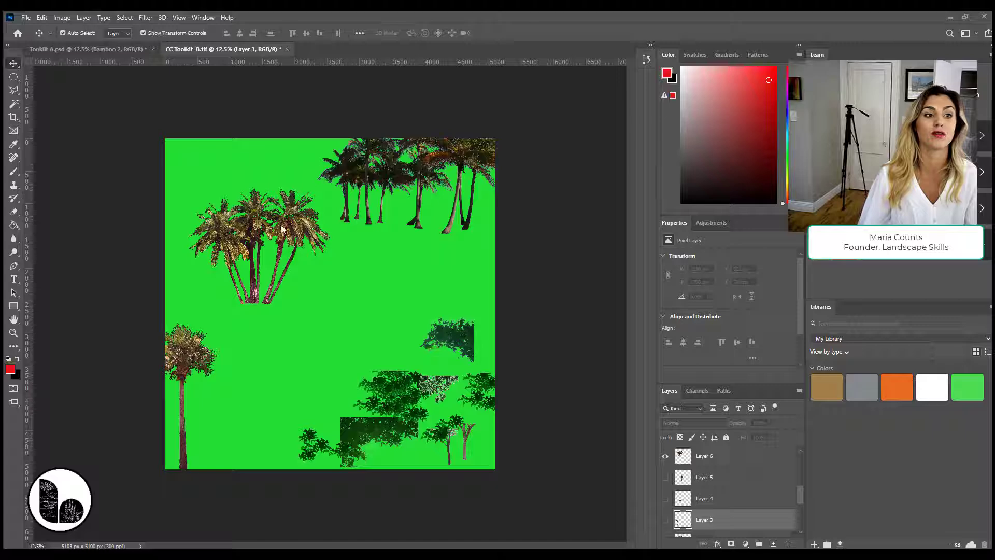
Reposition the two palm groups in CC Toolkit B.tif, shifting the middle palms down-right and the corner palms down-left.
{"action": "left_click_drag", "start_coordinate": [293, 228], "coordinate": [345, 296]}
{"action": "left_click_drag", "start_coordinate": [441, 197], "coordinate": [363, 235]}
In Tooklit A.psd, move the pale bare tree closer to the right edge of the white area.
{"action": "left_click", "coordinate": [80, 50]}
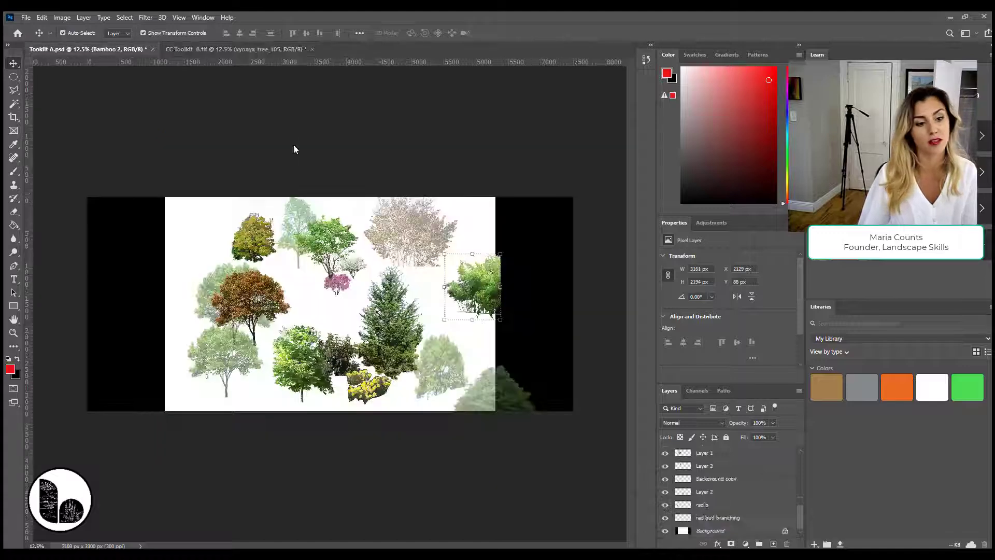
{"action": "left_click", "coordinate": [389, 274]}
{"action": "key", "text": "ctrl+t"}
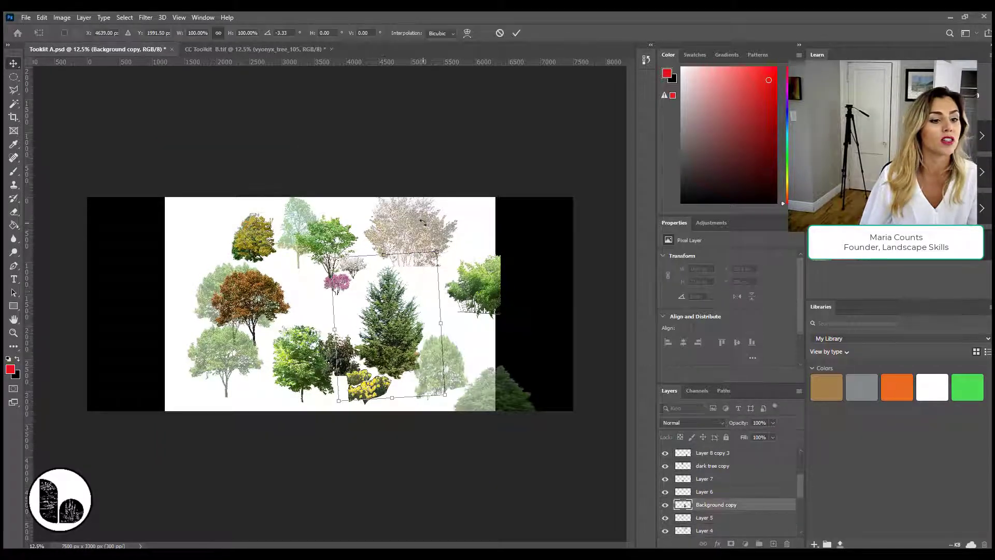
{"action": "left_click_drag", "start_coordinate": [429, 222], "coordinate": [461, 234]}
{"action": "key", "text": "Return"}
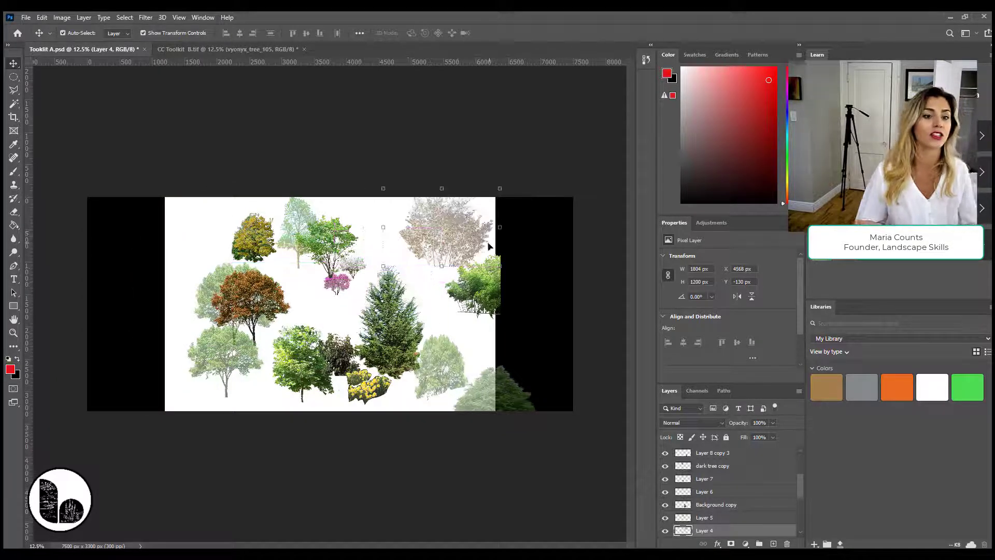
Spread out the cutouts: shift the bamboo inward, the bright green tree right, the yellow tree to the upper-left corner and the dark green tree up.
{"action": "left_click_drag", "start_coordinate": [479, 293], "coordinate": [467, 310]}
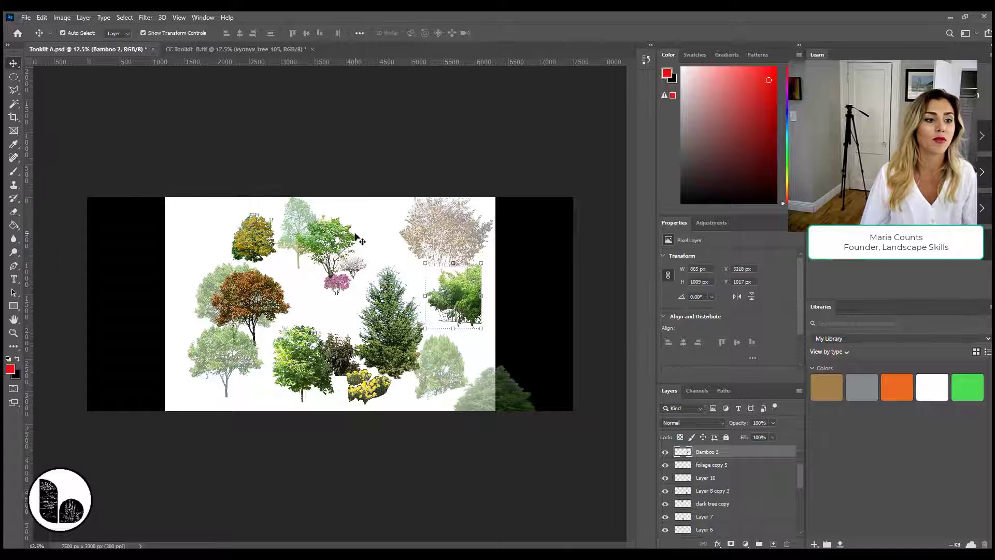
{"action": "left_click_drag", "start_coordinate": [355, 235], "coordinate": [389, 230]}
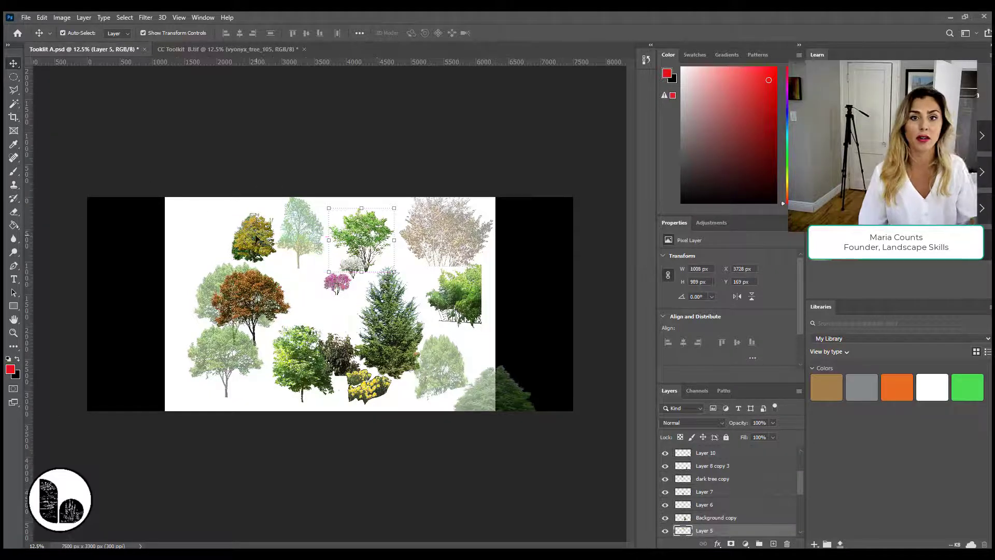
{"action": "left_click_drag", "start_coordinate": [256, 239], "coordinate": [202, 225]}
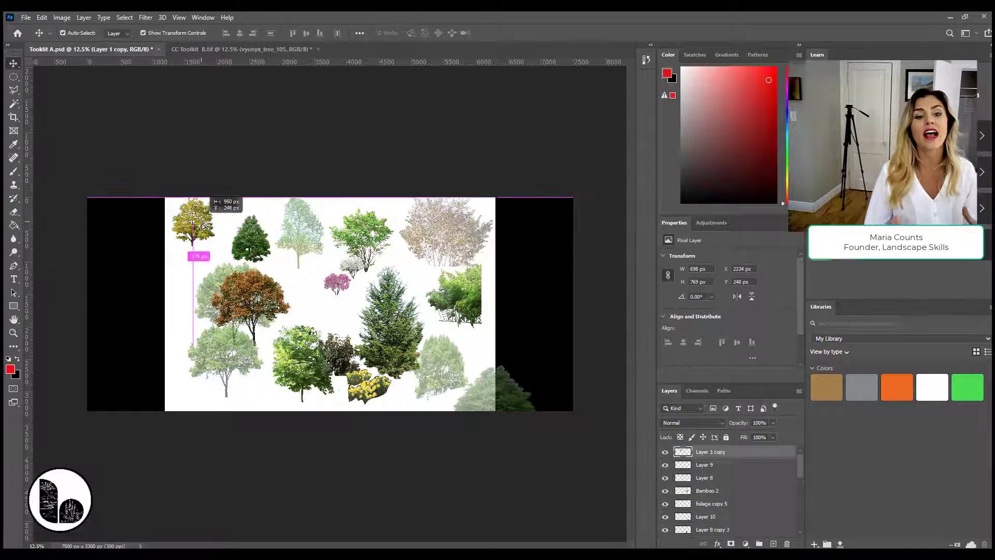
{"action": "left_click_drag", "start_coordinate": [253, 252], "coordinate": [257, 228]}
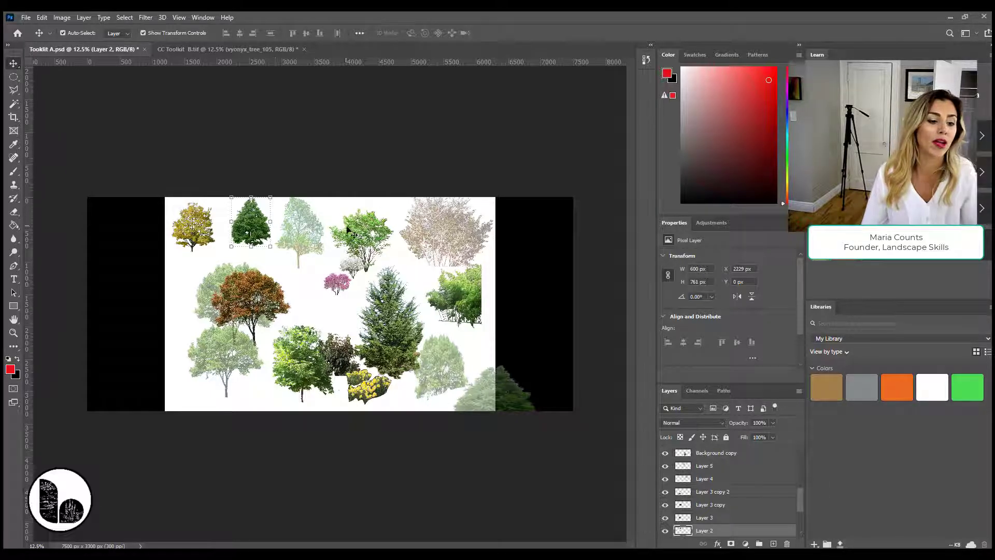
{"action": "left_click", "coordinate": [201, 52]}
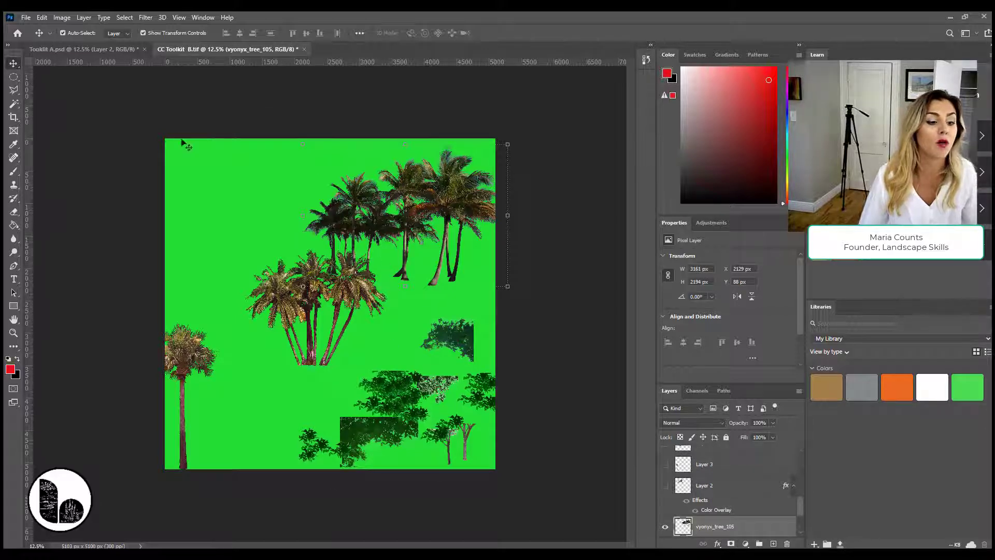
{"action": "left_click", "coordinate": [81, 49]}
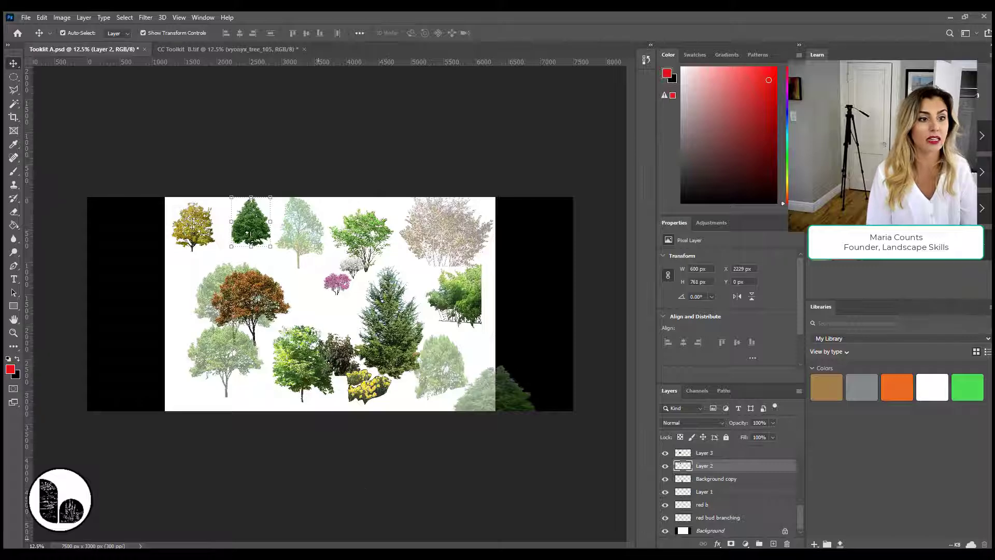
Switch to the Chrome browser and search Google Images for "trees".
{"action": "mouse_move", "coordinate": [329, 553]}
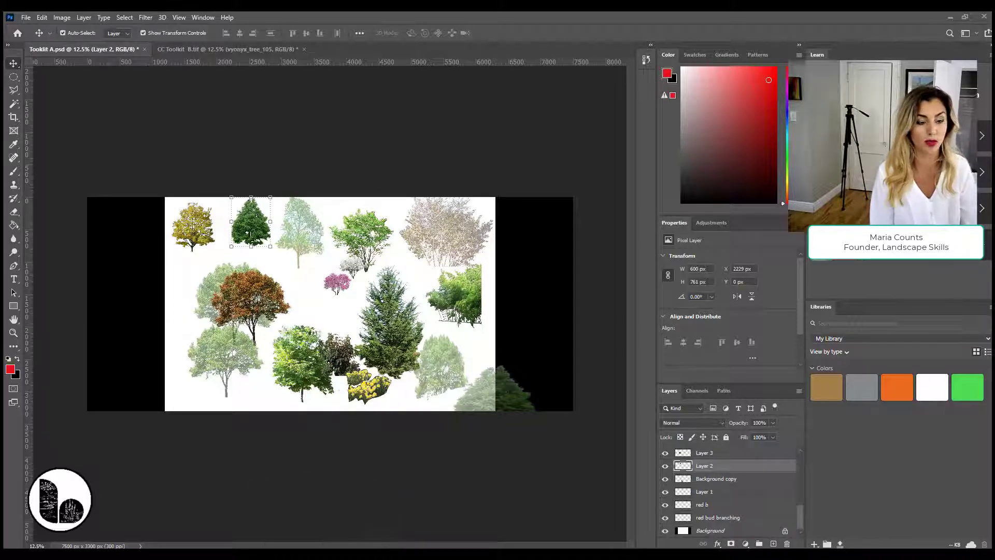
{"action": "left_click", "coordinate": [363, 553]}
{"action": "type", "text": "trees"}
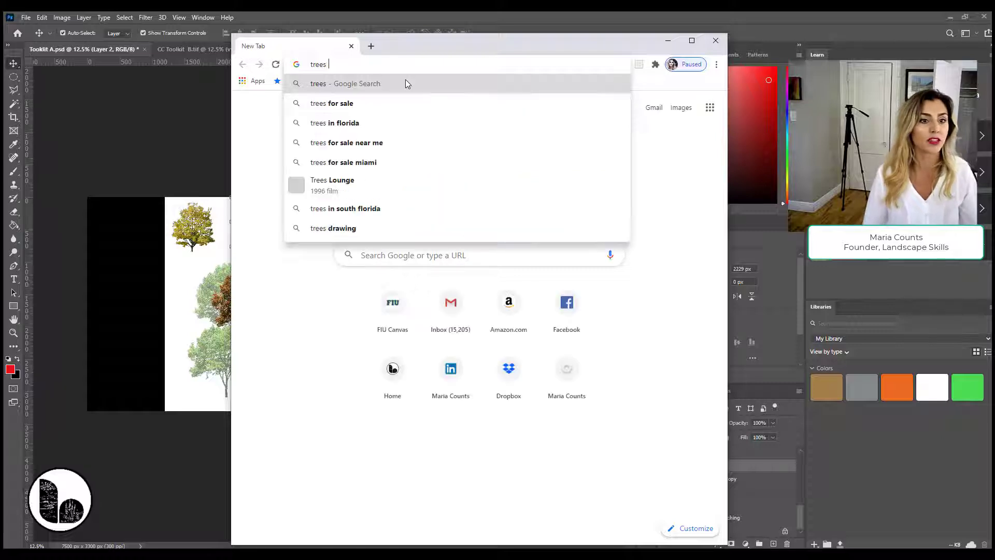
{"action": "key", "text": "Return"}
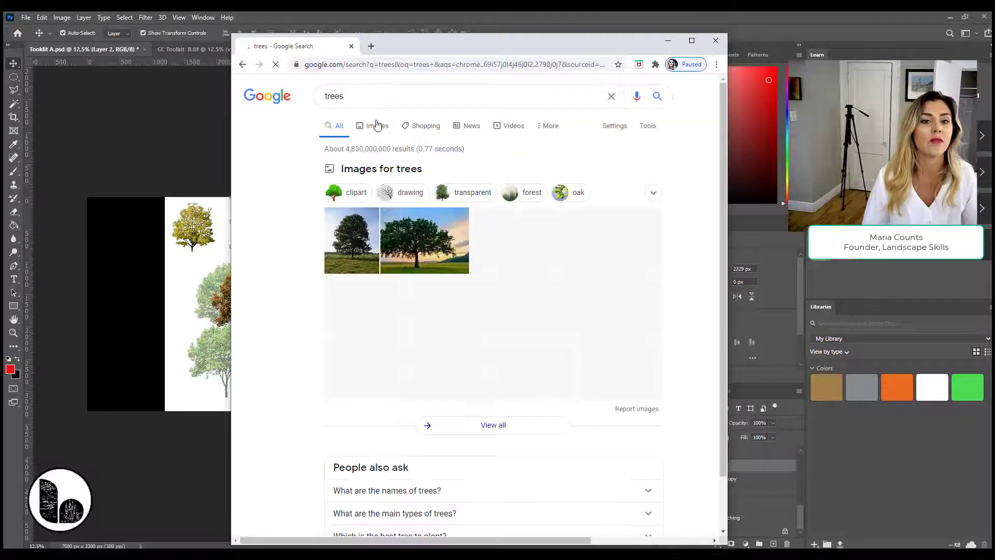
{"action": "left_click", "coordinate": [439, 167]}
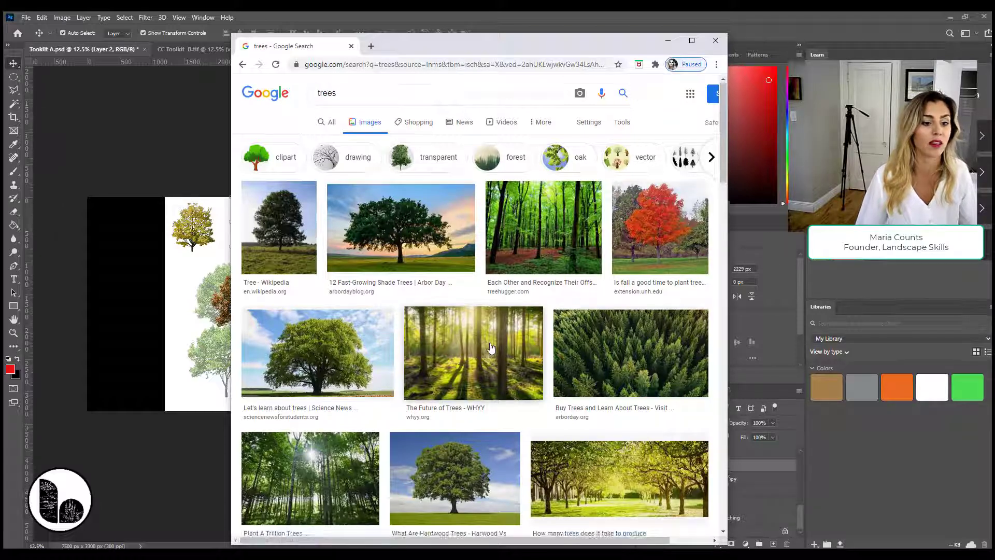
Open the preview of the lone hardwood tree photo from gardeningknowhow.com in the image results.
{"action": "scroll", "coordinate": [493, 351], "scroll_direction": "down", "scroll_amount": 2}
{"action": "scroll", "coordinate": [493, 351], "scroll_direction": "down", "scroll_amount": 2}
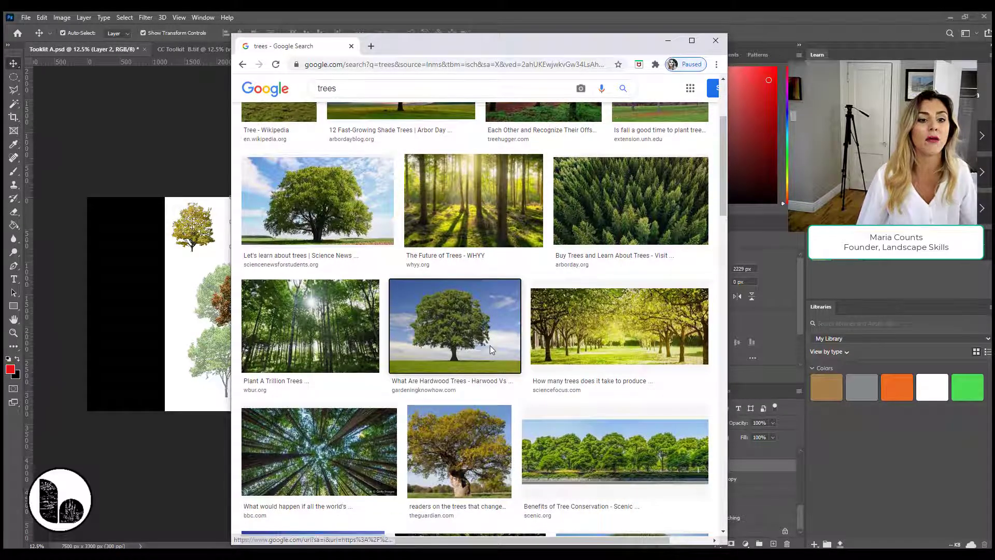
{"action": "left_click", "coordinate": [489, 346]}
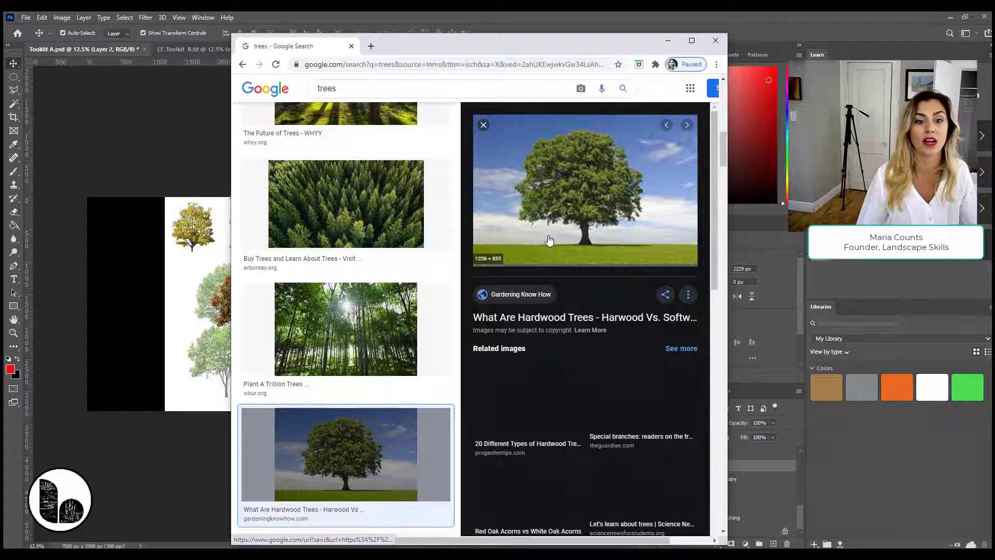
Save the previewed tree photo as hardwood-tree.jpg in the Desktop folder Landscape Skills > 04_Free Tutorials.
{"action": "right_click", "coordinate": [560, 202]}
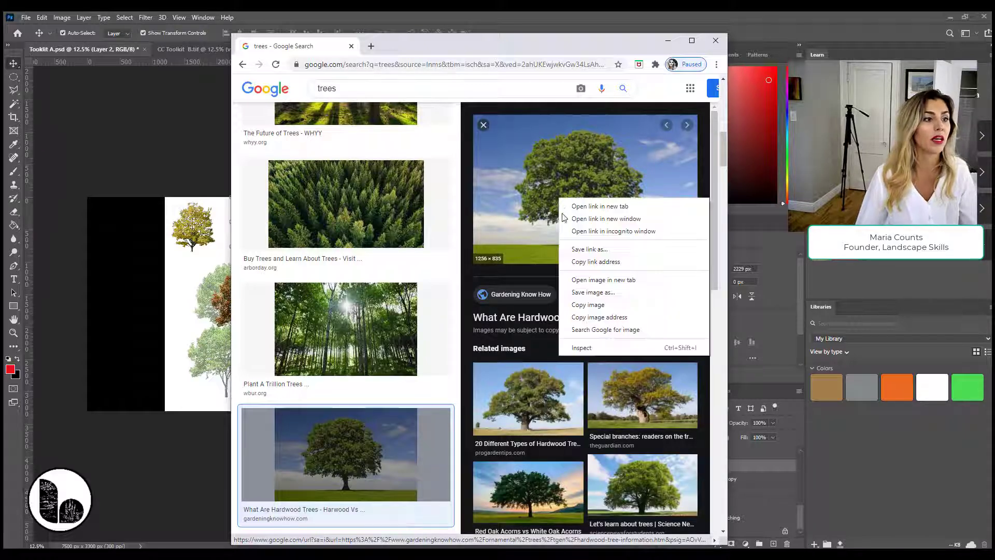
{"action": "left_click", "coordinate": [663, 306]}
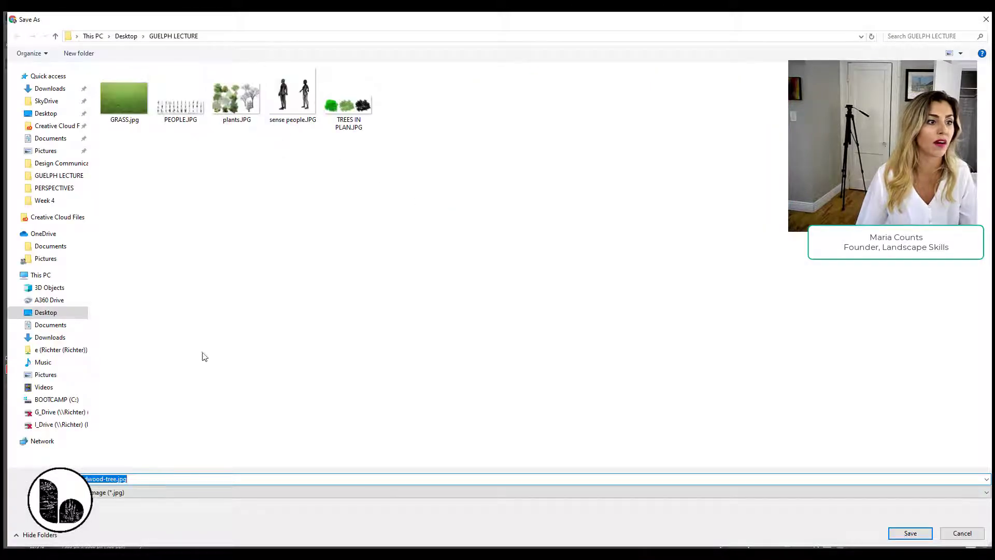
{"action": "left_click", "coordinate": [47, 113]}
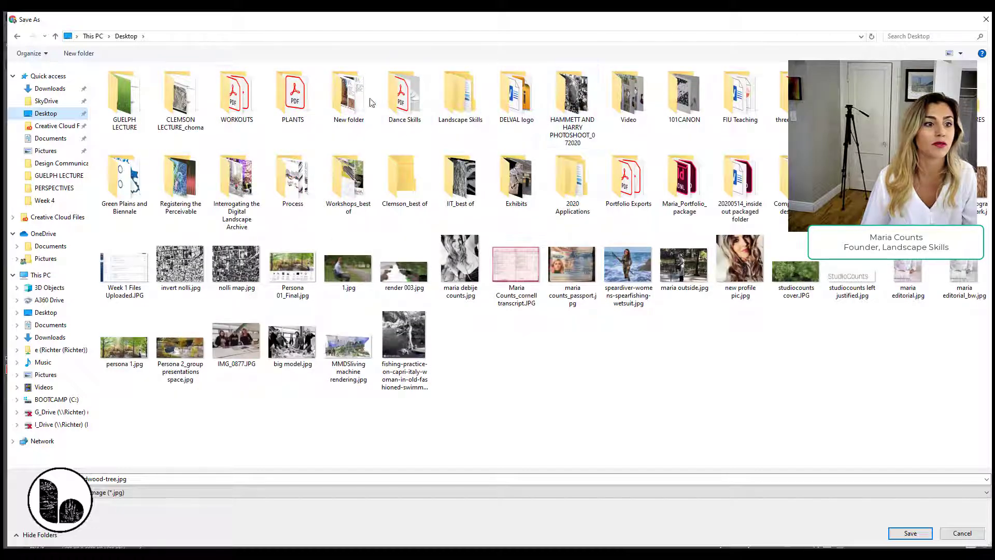
{"action": "left_click", "coordinate": [445, 104]}
{"action": "double_click", "coordinate": [446, 104]}
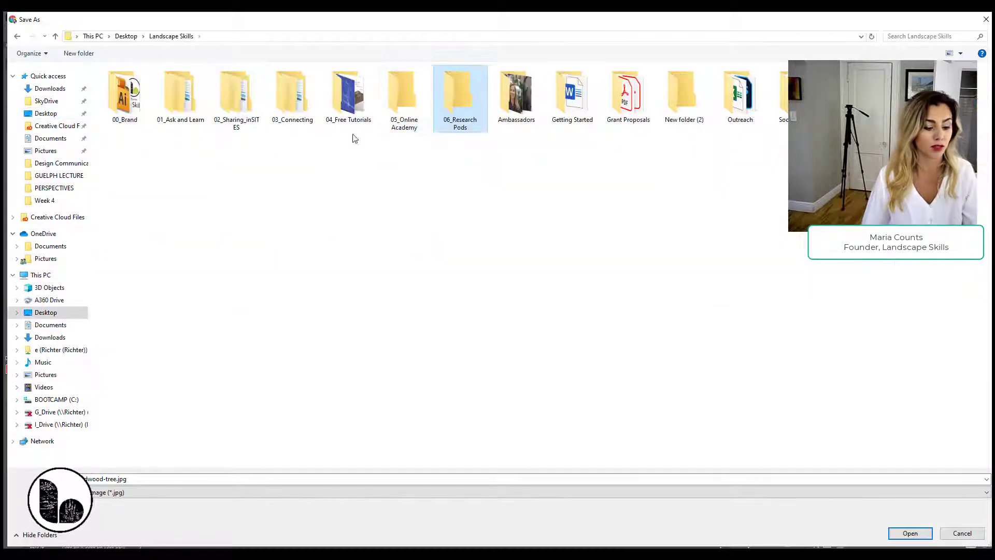
{"action": "double_click", "coordinate": [355, 93]}
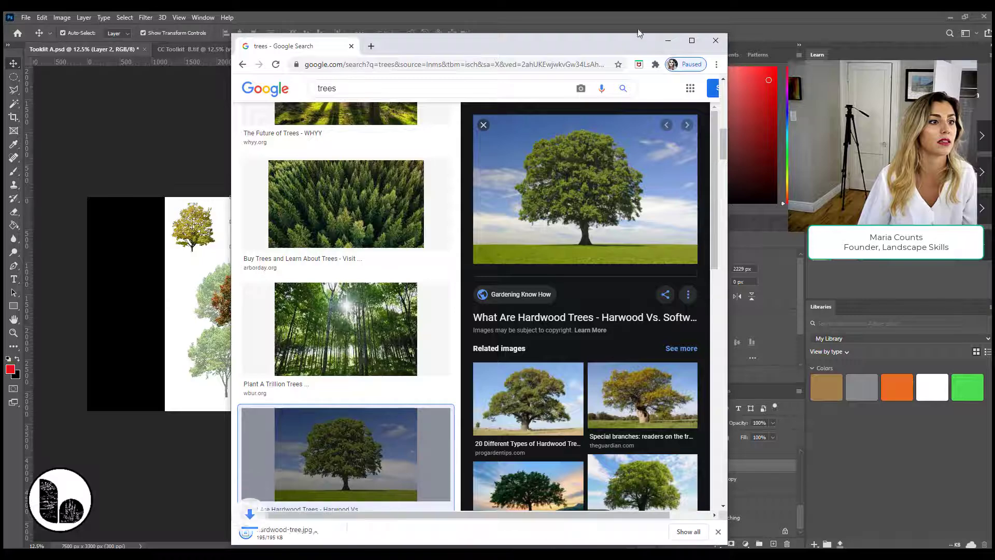
Return to Photoshop and open hardwood-tree.jpg from the Desktop folder Landscape Skills > 04_Free Tutorials.
{"action": "left_click", "coordinate": [668, 40]}
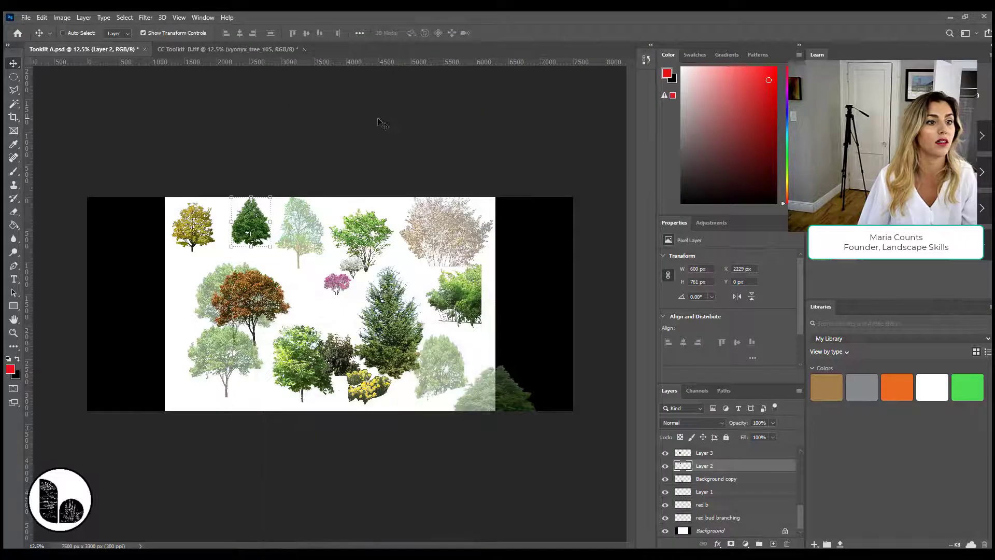
{"action": "key", "text": "ctrl+o"}
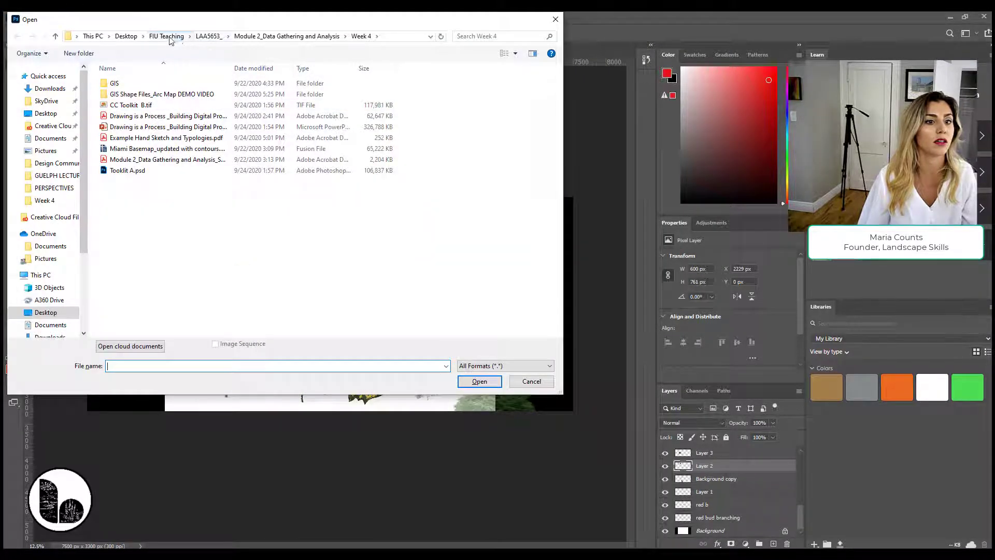
{"action": "left_click", "coordinate": [169, 38]}
{"action": "left_click", "coordinate": [127, 36]}
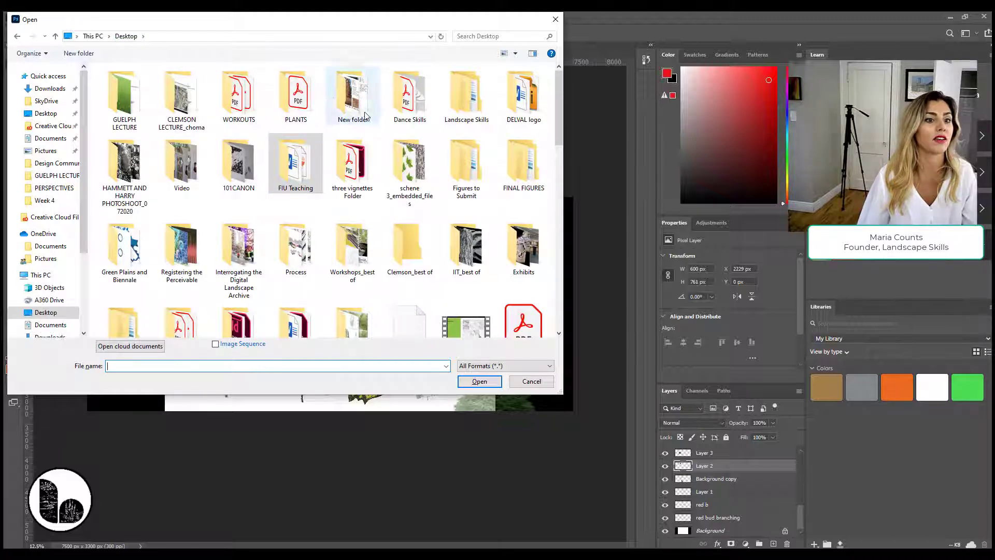
{"action": "double_click", "coordinate": [467, 98]}
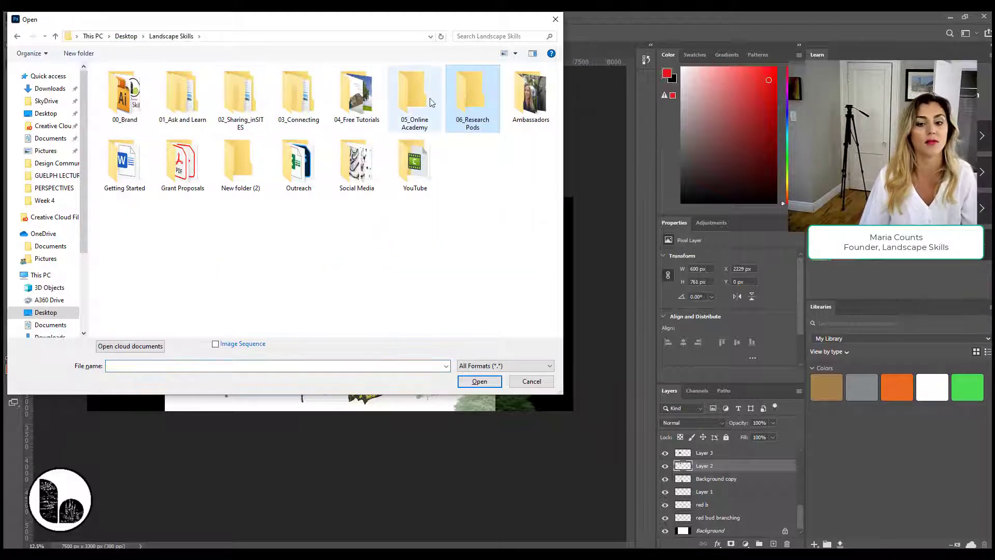
{"action": "double_click", "coordinate": [345, 103]}
{"action": "double_click", "coordinate": [356, 97]}
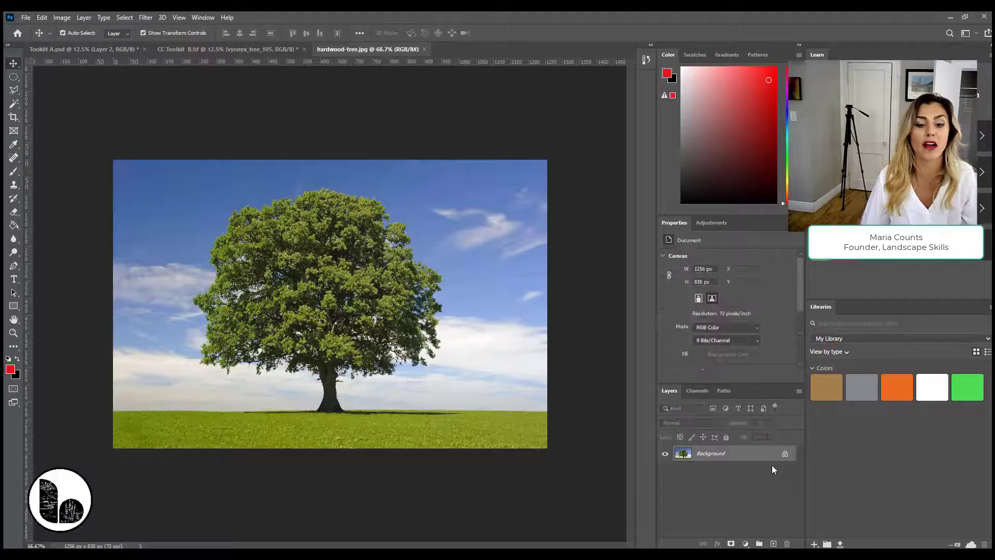
Duplicate the Background layer, hide the original and activate the Magic Wand tool.
{"action": "left_click_drag", "start_coordinate": [759, 453], "coordinate": [773, 544]}
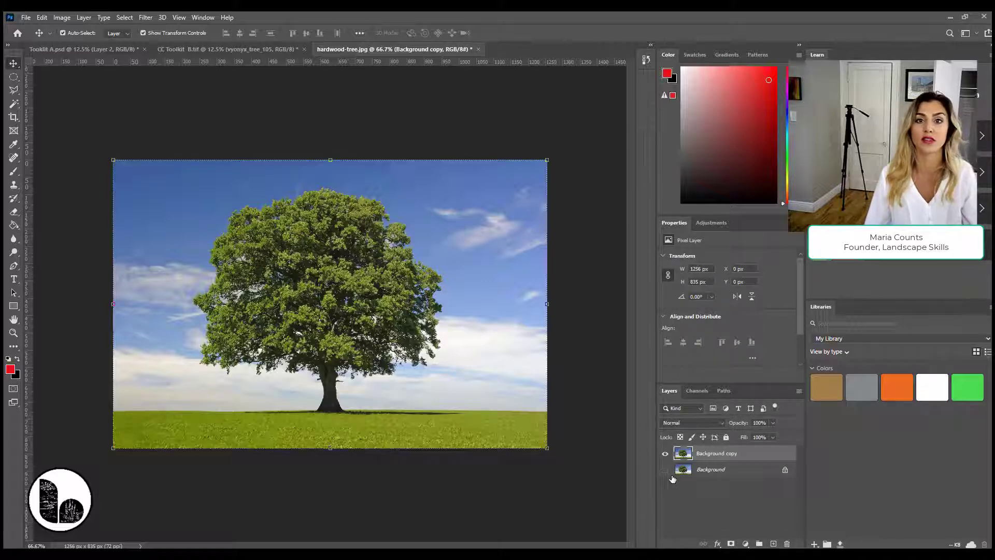
{"action": "left_click", "coordinate": [15, 91]}
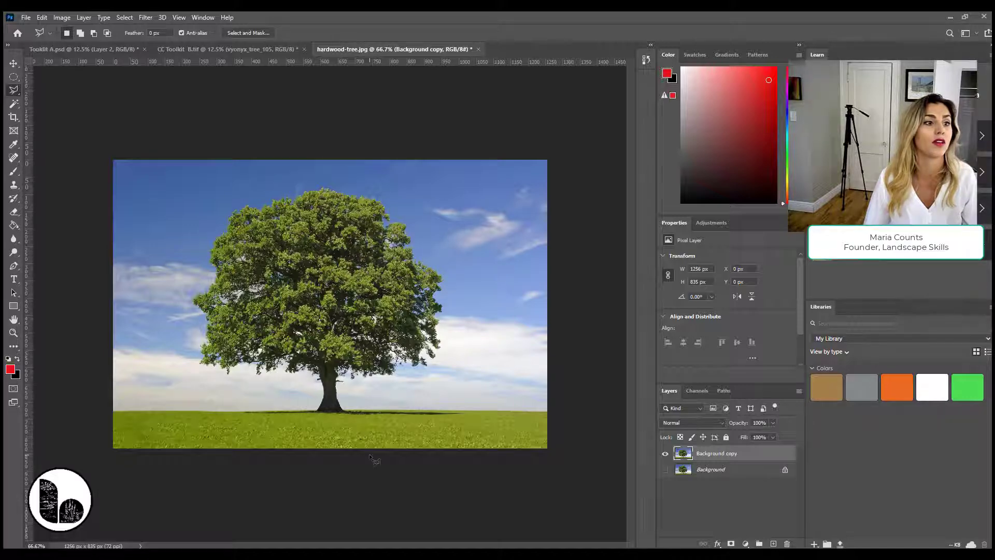
{"action": "left_click", "coordinate": [14, 106]}
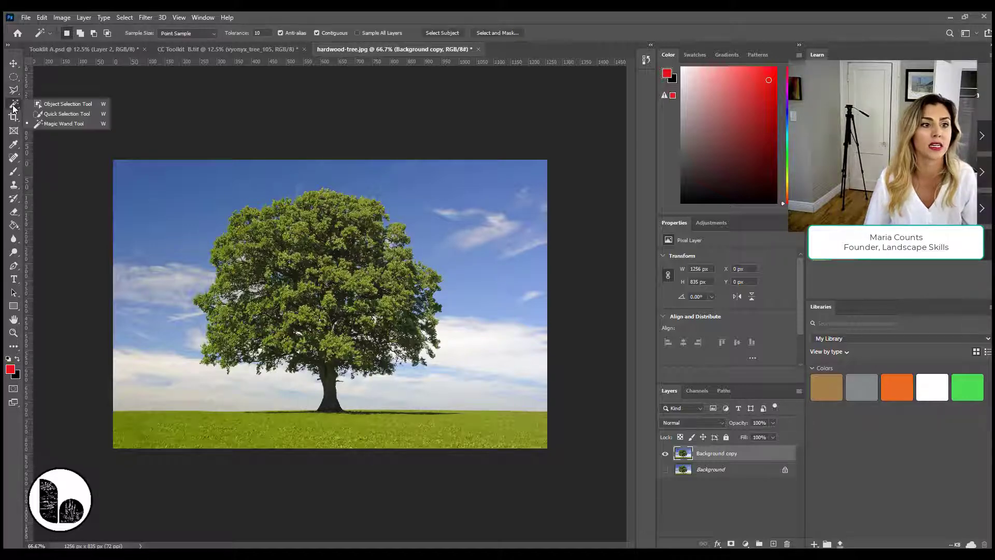
{"action": "left_click", "coordinate": [207, 18]}
{"action": "mouse_move", "coordinate": [213, 38]}
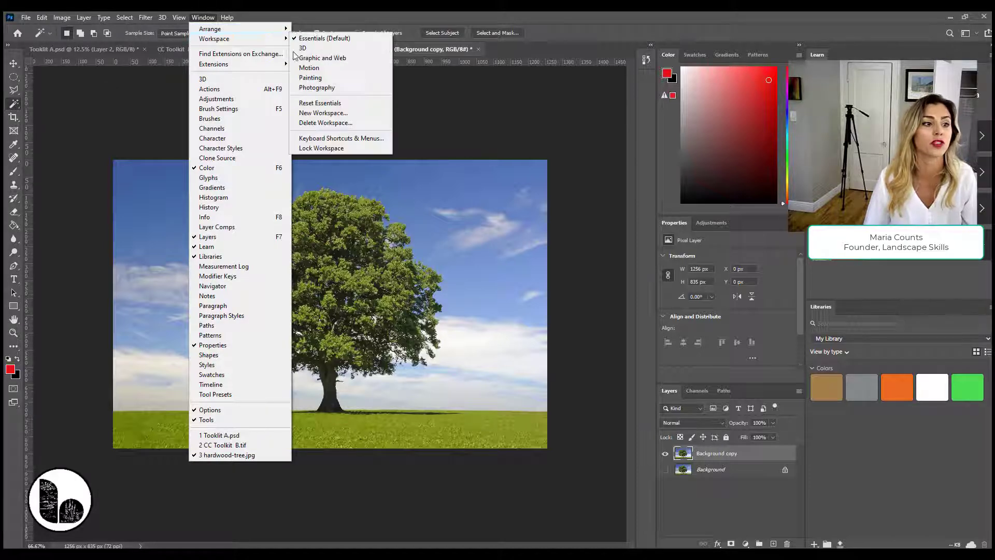
{"action": "left_click", "coordinate": [196, 17]}
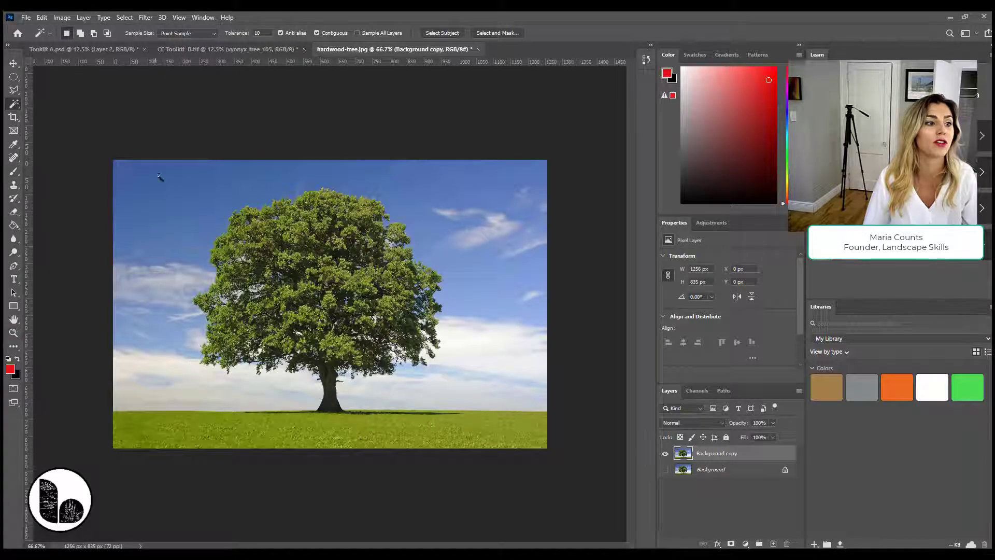
Try removing patches of blue sky above the tree from the Background copy layer with Magic Wand selections.
{"action": "right_click", "coordinate": [15, 108]}
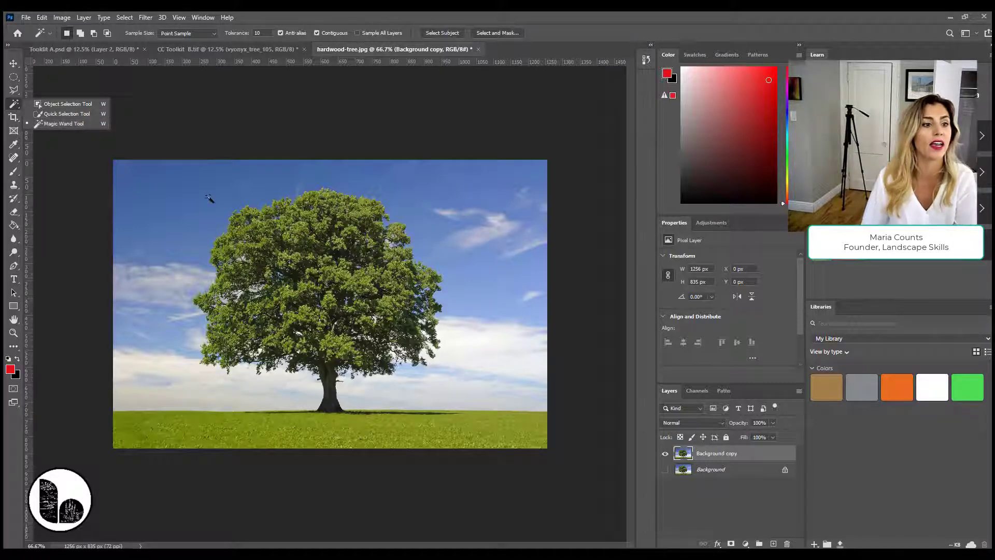
{"action": "left_click", "coordinate": [191, 190]}
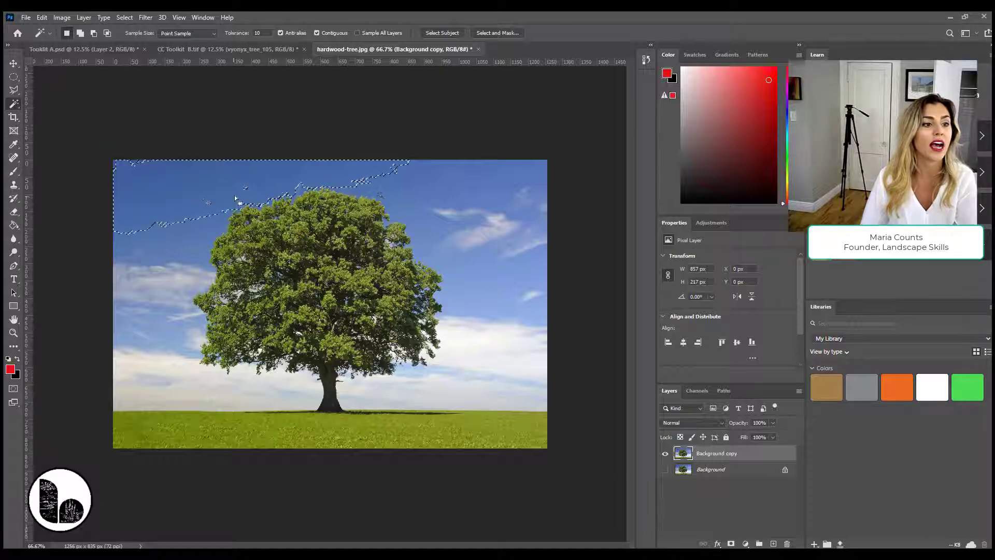
{"action": "key", "text": "Delete"}
{"action": "key", "text": "ctrl+d"}
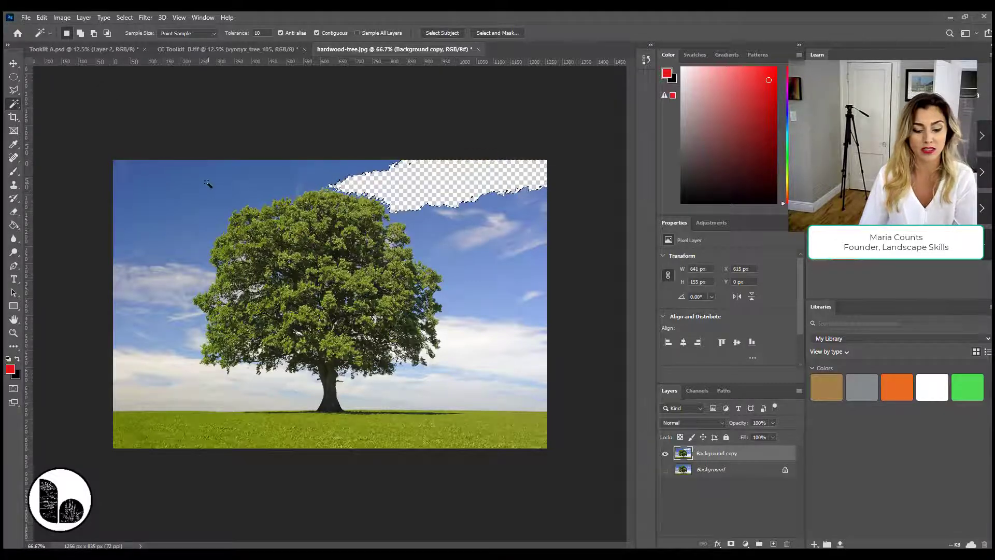
{"action": "key", "text": "Delete"}
Select the band of blue sky directly above the tree on the Background layer and fill it with black.
{"action": "left_click", "coordinate": [204, 221]}
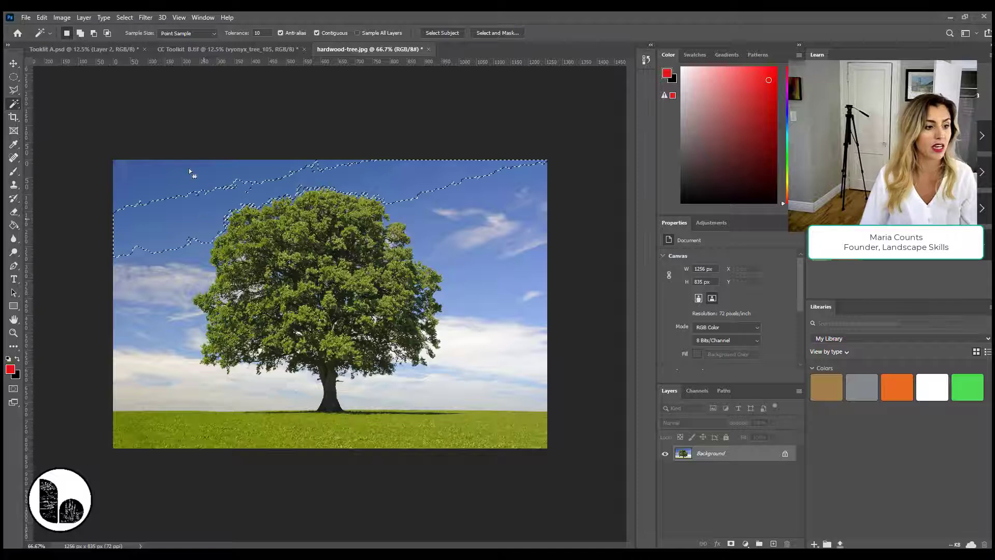
{"action": "key", "text": "shift+F5"}
{"action": "left_click", "coordinate": [565, 157]}
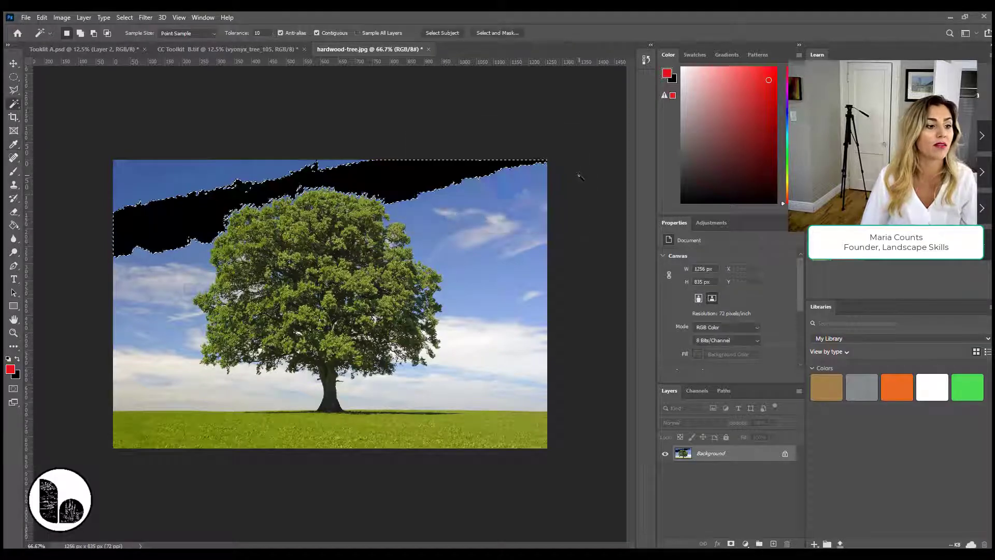
Undo the black fill of the sky band above the tree on the Background layer.
{"action": "left_click", "coordinate": [495, 216]}
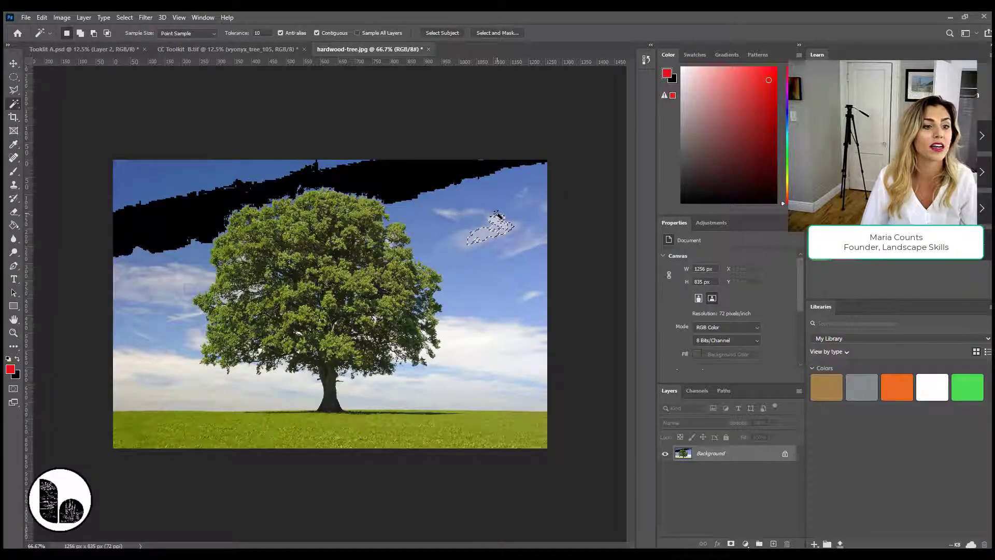
{"action": "left_click", "coordinate": [190, 233]}
{"action": "key", "text": "ctrl+z"}
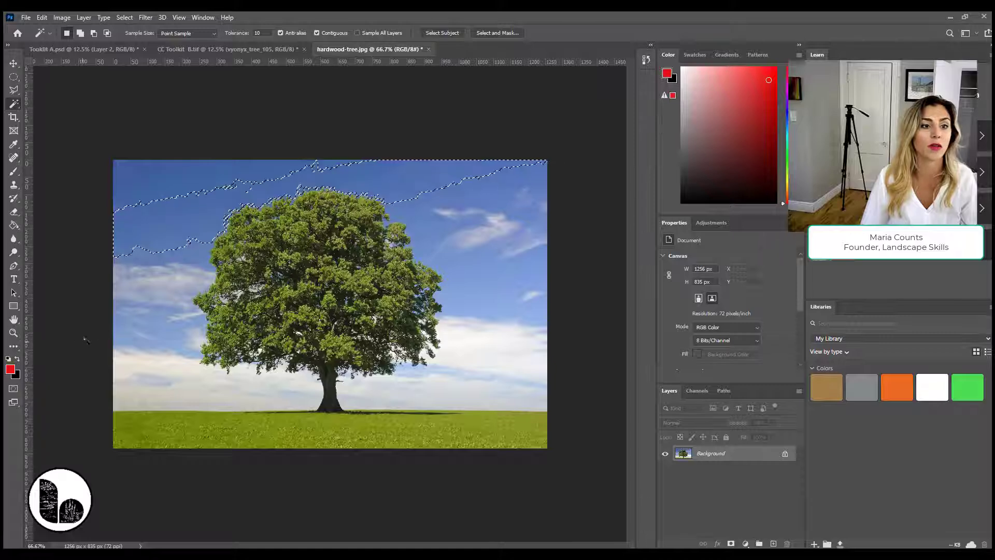
Set the background color to white (ffffff).
{"action": "left_click", "coordinate": [15, 374]}
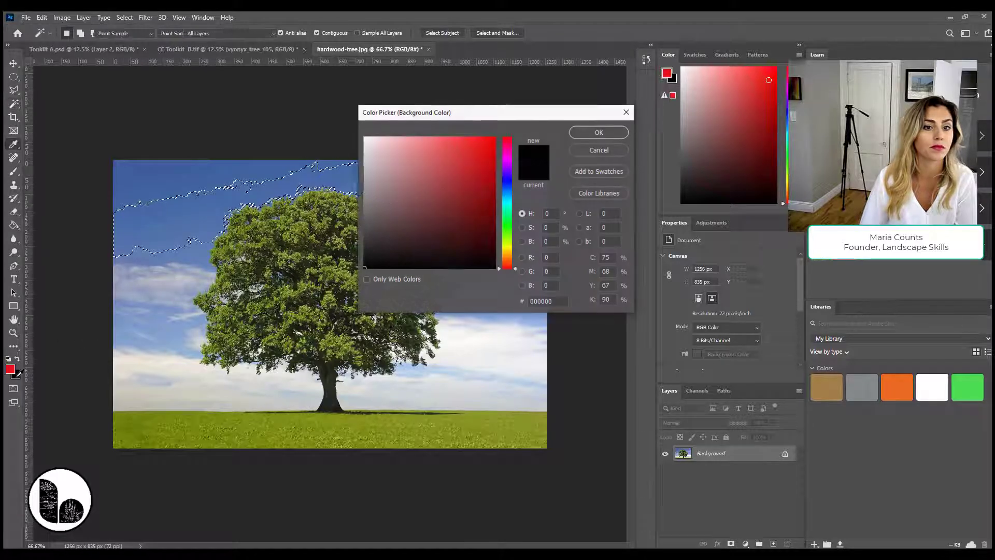
{"action": "type", "text": "ffffff"}
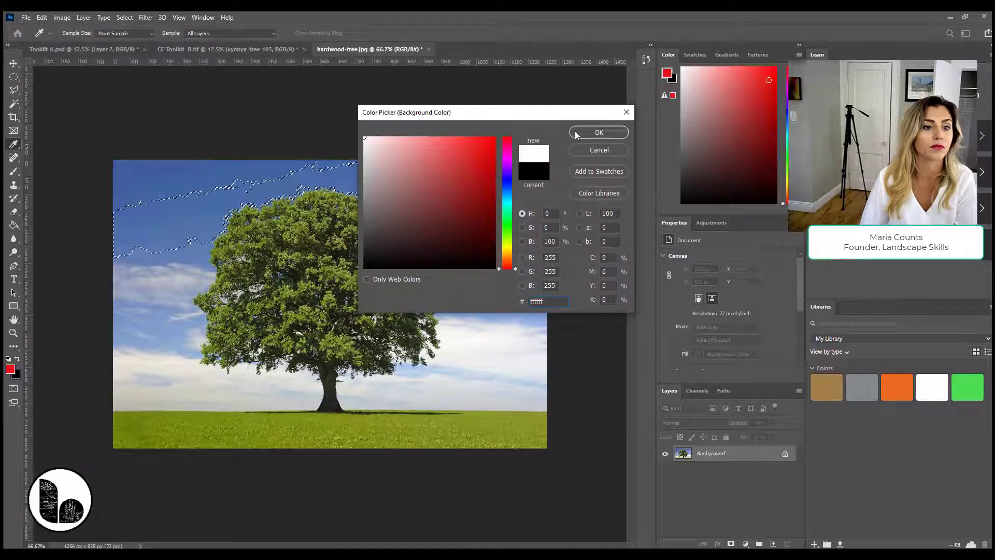
{"action": "left_click", "coordinate": [598, 133]}
Fill the sky areas above the tree and to its upper right with black, using separate Magic Wand selections on the Background layer.
{"action": "key", "text": "shift+BackSpace"}
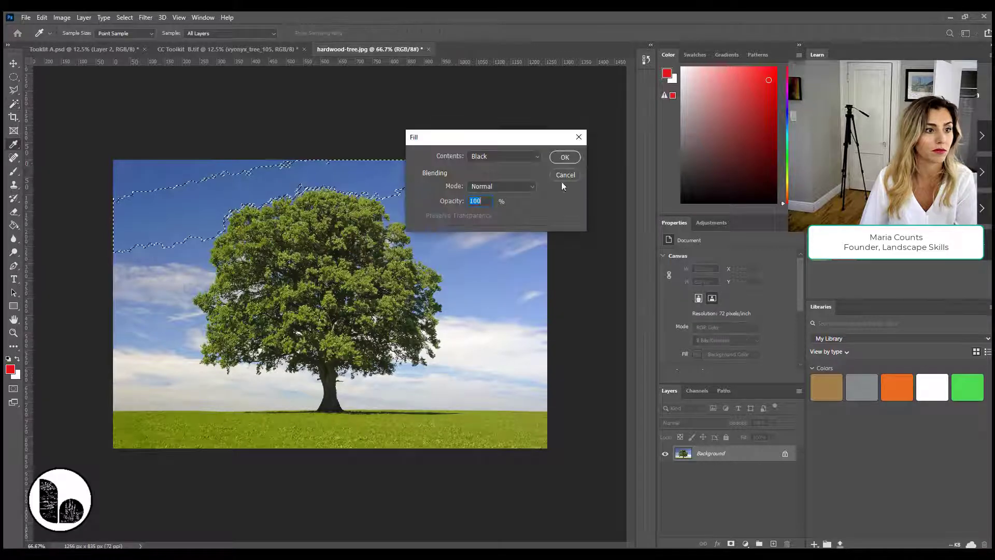
{"action": "left_click", "coordinate": [560, 157]}
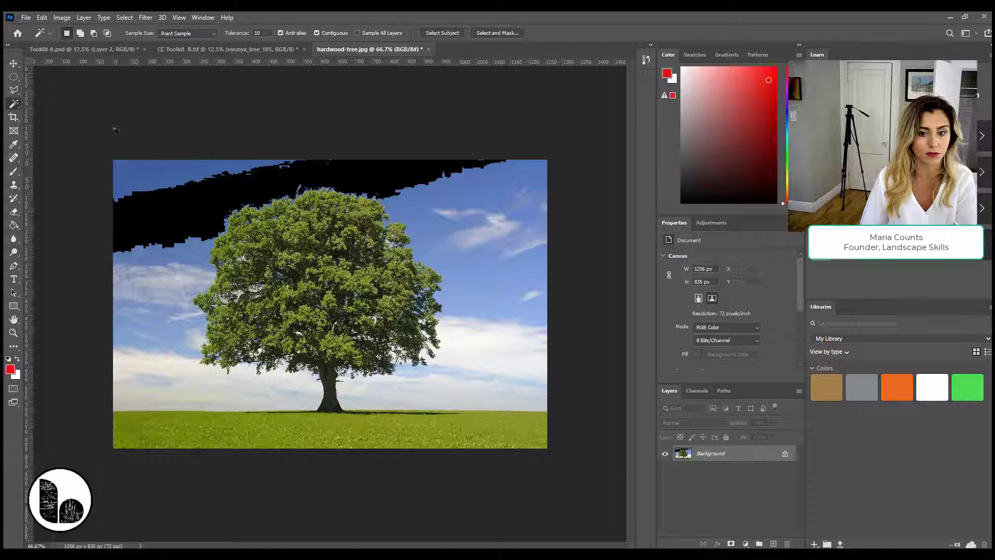
{"action": "key", "text": "shift+BackSpace"}
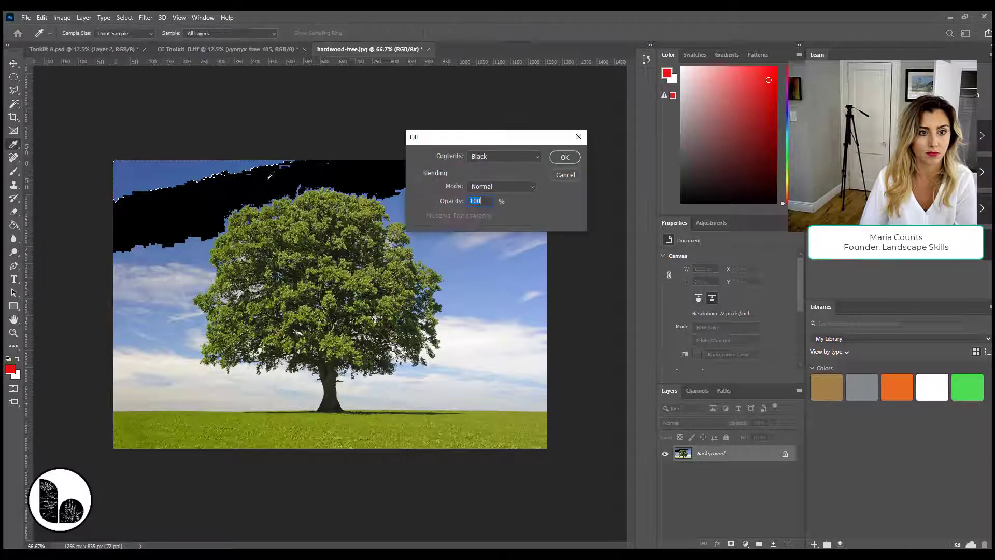
{"action": "left_click", "coordinate": [565, 156]}
{"action": "left_click", "coordinate": [501, 205]}
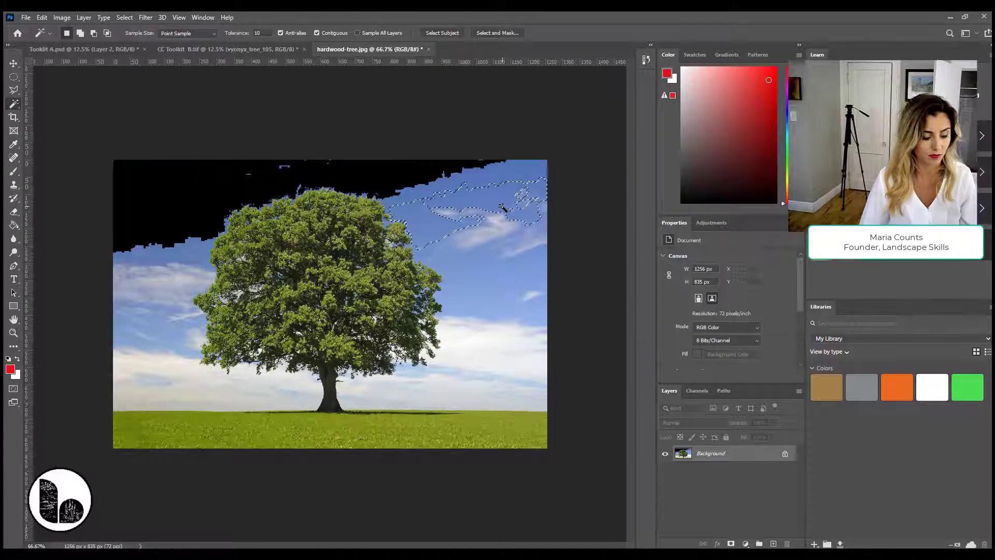
{"action": "key", "text": "shift+BackSpace"}
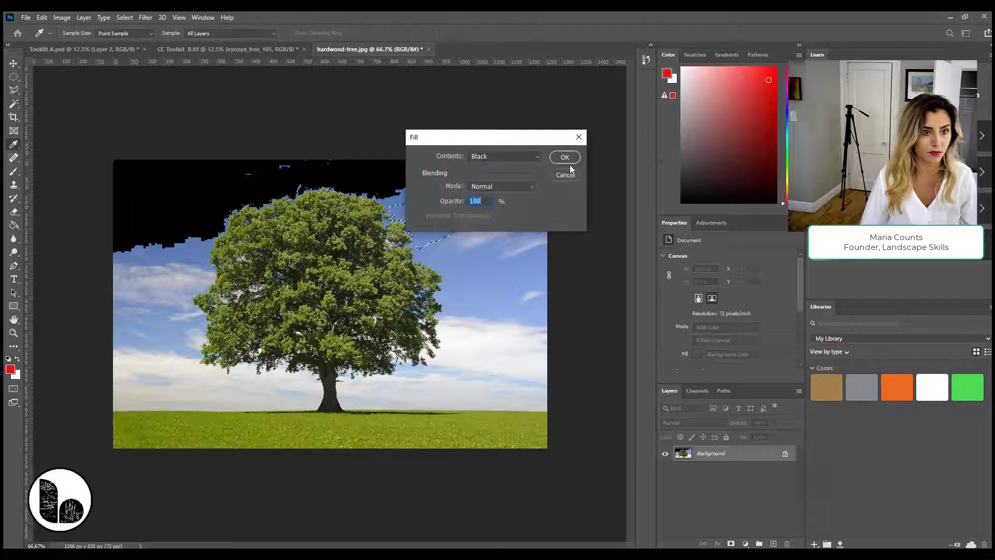
{"action": "left_click", "coordinate": [564, 157]}
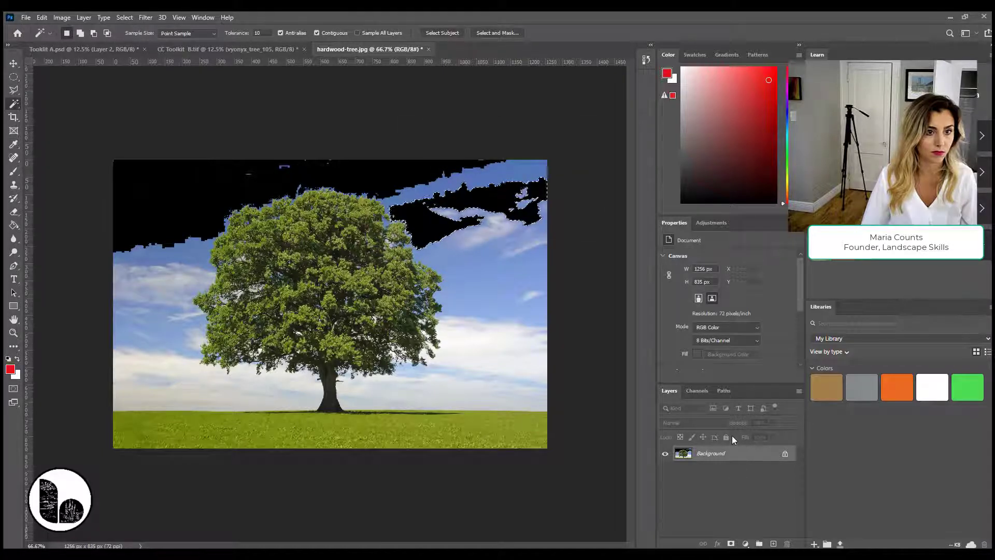
Undo all the black sky fills and selections on the Background layer.
{"action": "key", "text": "ctrl+z"}
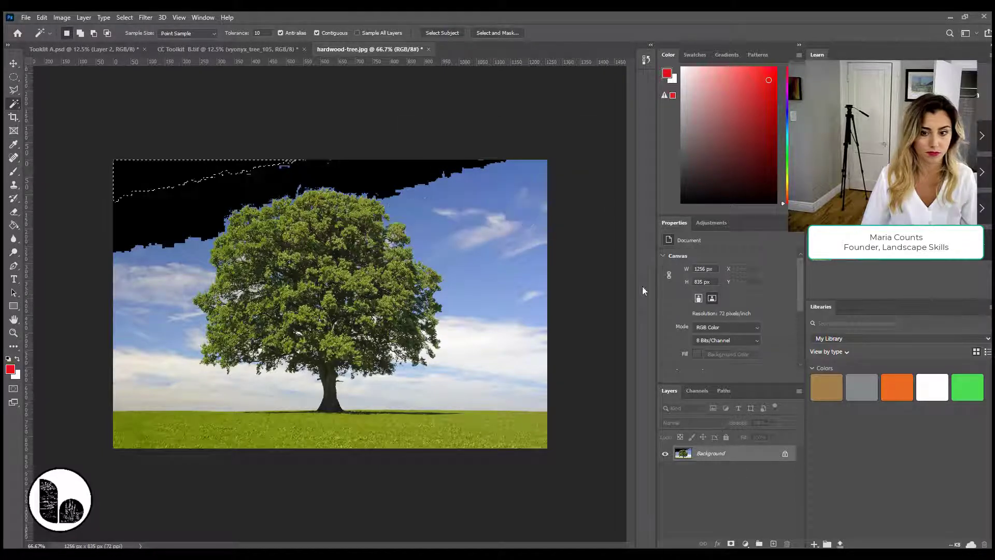
{"action": "key", "text": "ctrl+z"}
{"action": "key", "text": "ctrl+z"}
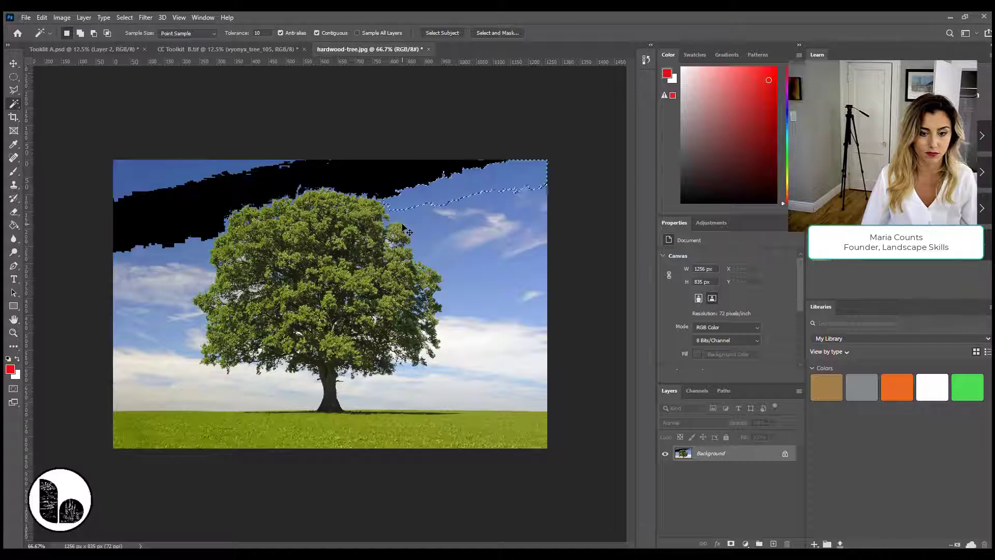
{"action": "key", "text": "ctrl+z"}
{"action": "key", "text": "ctrl+z"}
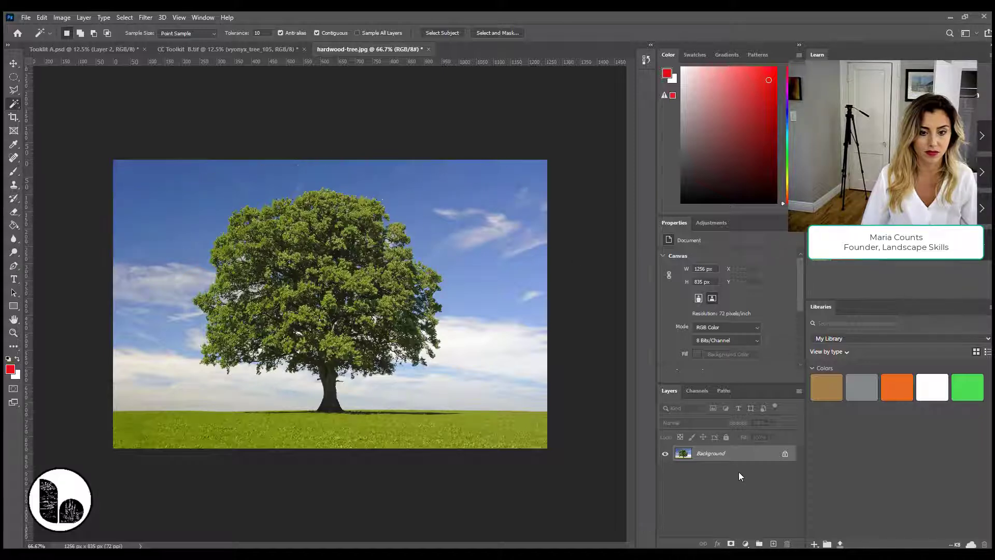
Duplicate the Background layer, hide the original and choose the Magic Wand tool for the copy.
{"action": "key", "text": "ctrl+j"}
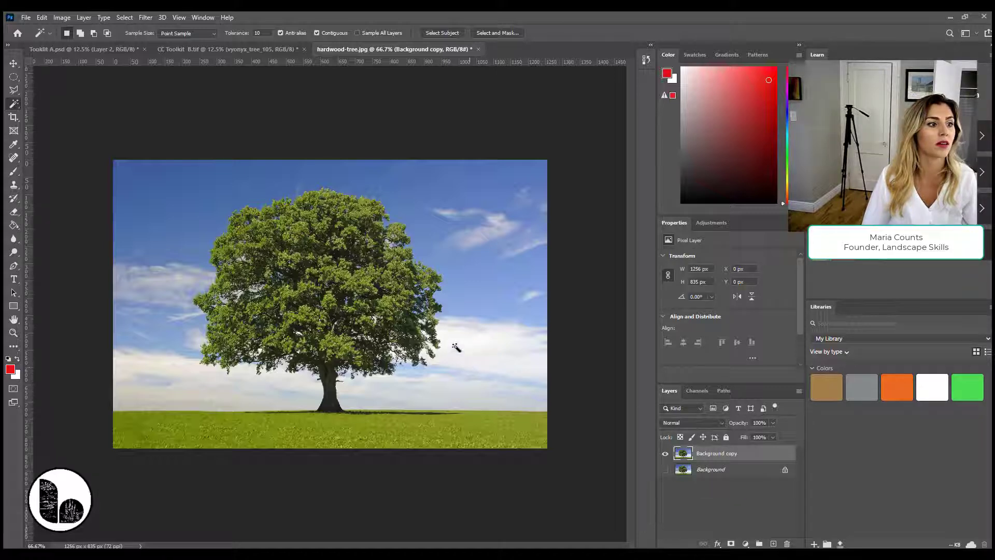
{"action": "right_click", "coordinate": [16, 108]}
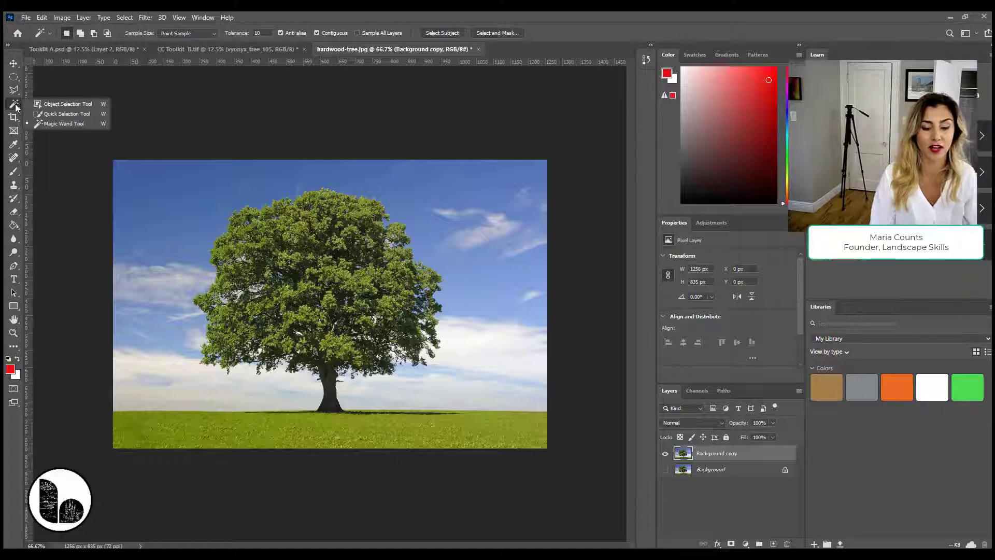
{"action": "left_click", "coordinate": [38, 122]}
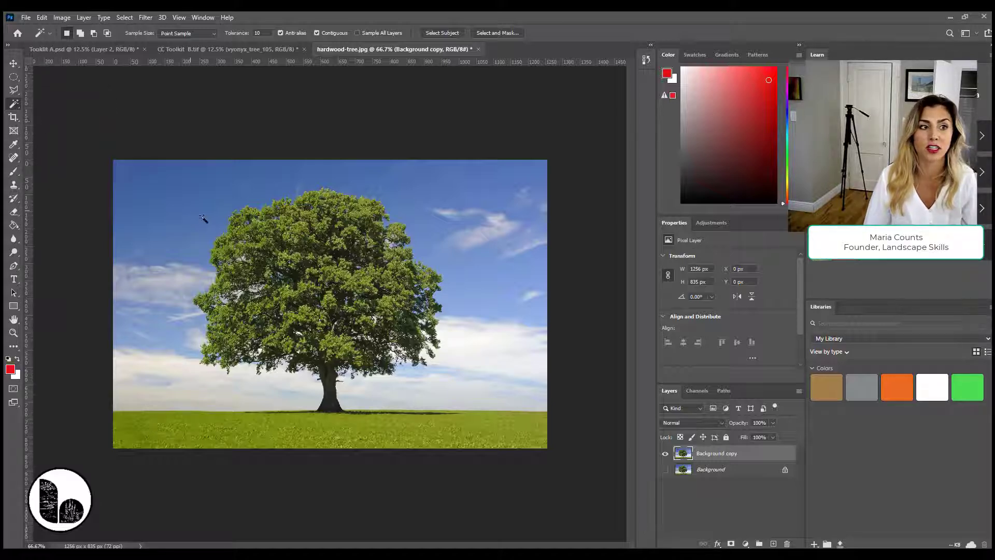
Delete the blue sky band above the tree, the upper-left corner and the upper-right patch from Background copy using Magic Wand selections.
{"action": "left_click", "coordinate": [206, 220]}
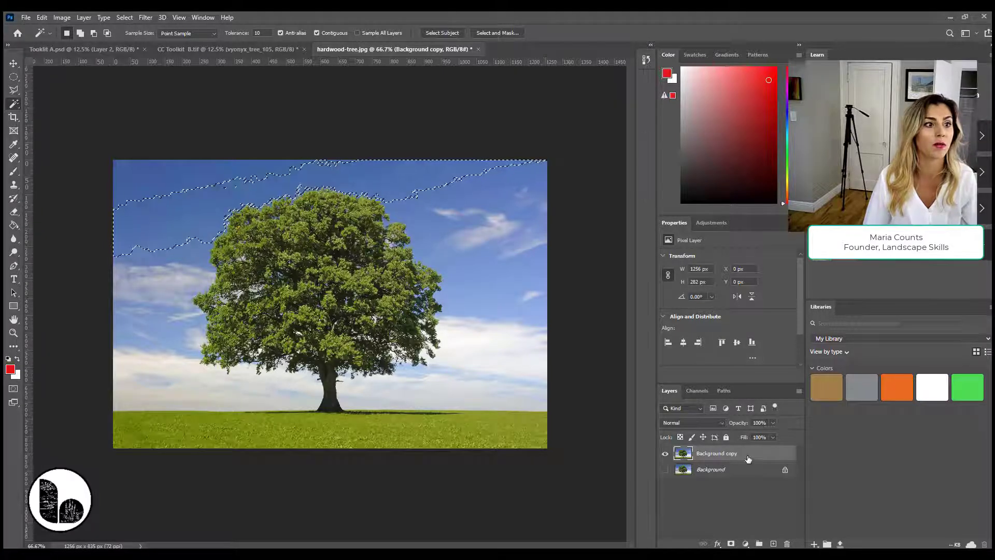
{"action": "left_click", "coordinate": [202, 17]}
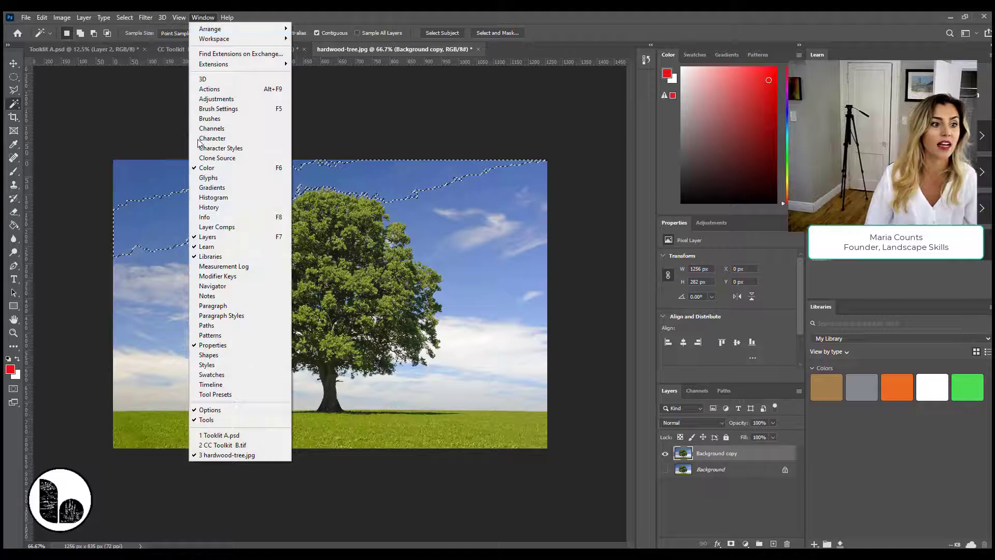
{"action": "left_click", "coordinate": [203, 20]}
{"action": "key", "text": "Delete"}
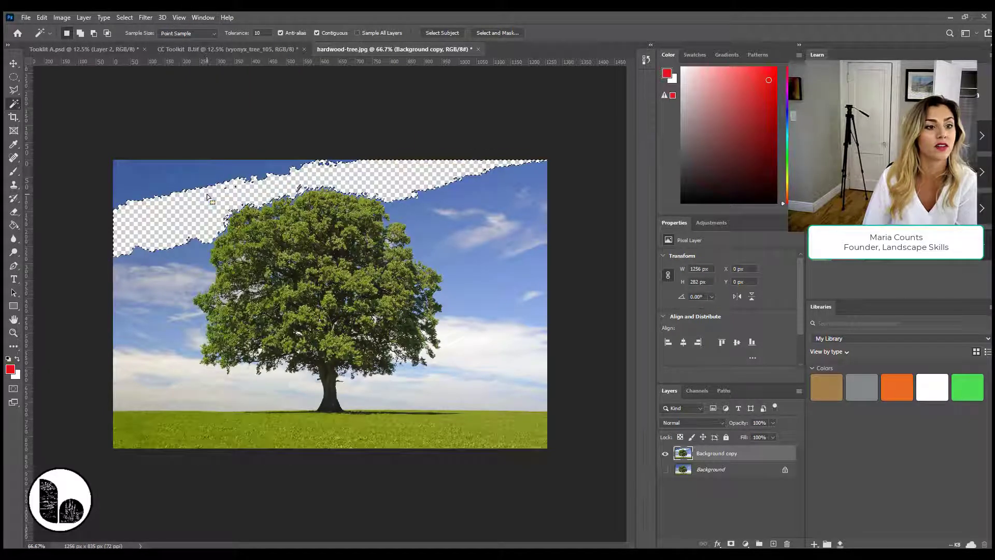
{"action": "left_click", "coordinate": [216, 160]}
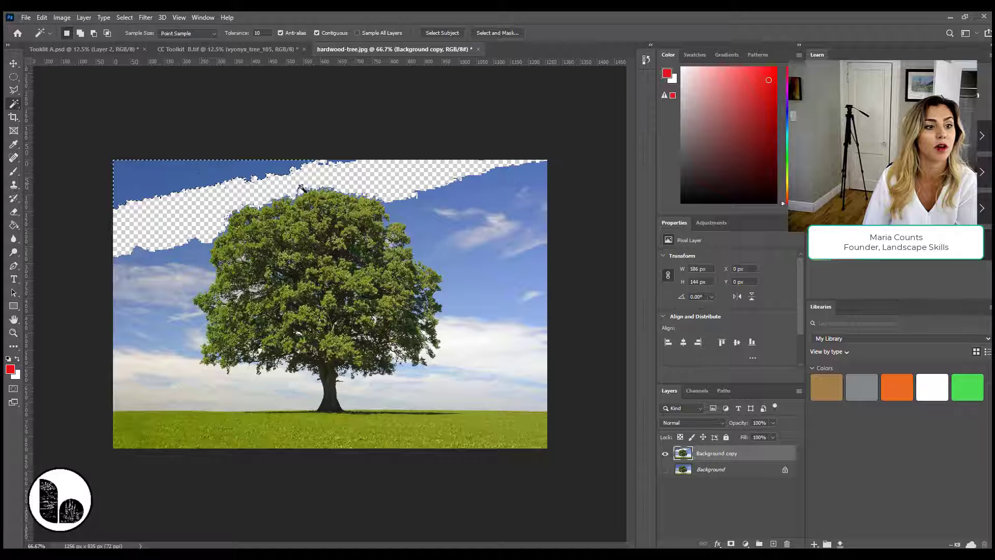
{"action": "key", "text": "Delete"}
{"action": "left_click", "coordinate": [481, 206]}
{"action": "key", "text": "ctrl+d"}
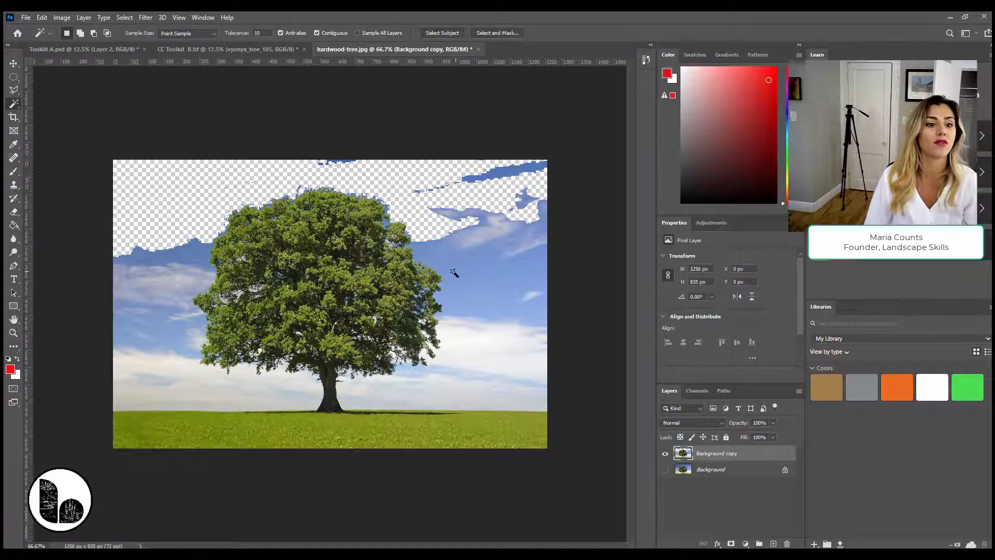
Build a combined Magic Wand selection of sky and cloud areas on both sides of the tree, delete it from Background copy and deselect.
{"action": "left_click", "coordinate": [461, 284]}
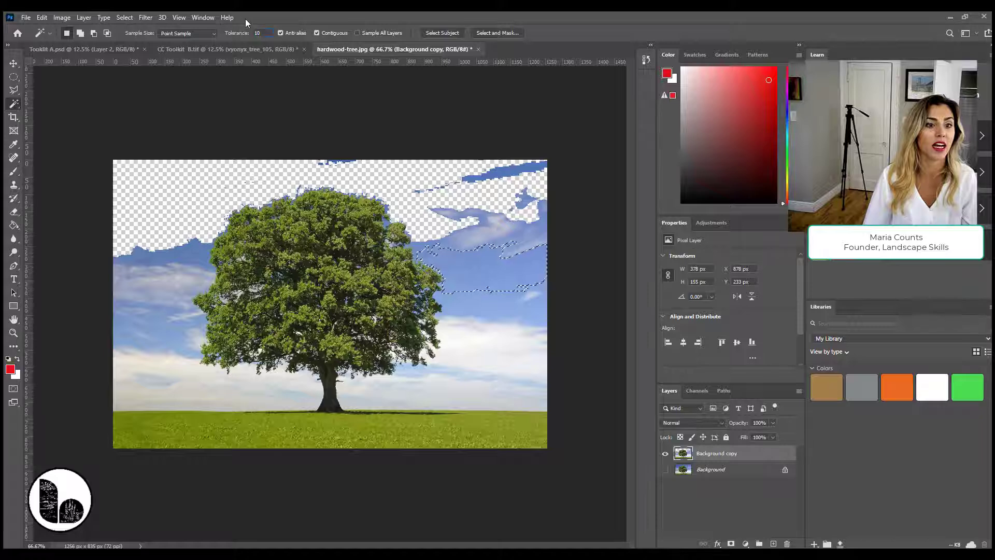
{"action": "key", "text": "5"}
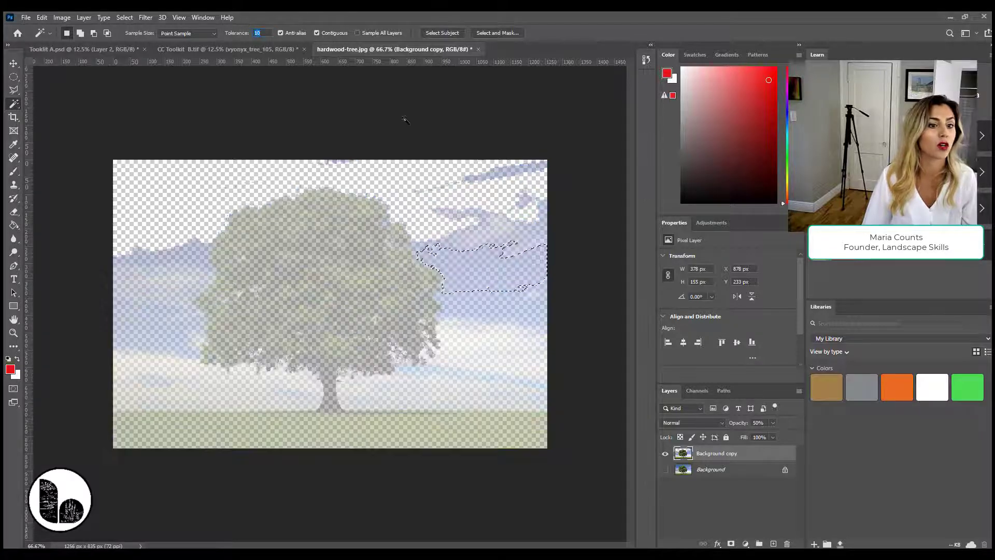
{"action": "key", "text": "0"}
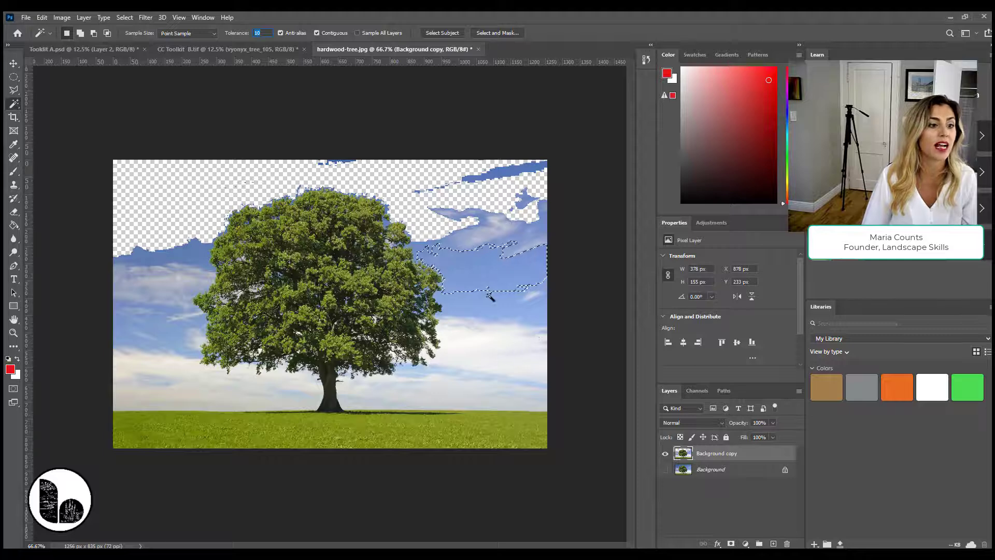
{"action": "left_click", "coordinate": [495, 310], "text": "shift"}
{"action": "left_click", "coordinate": [504, 345], "text": "shift"}
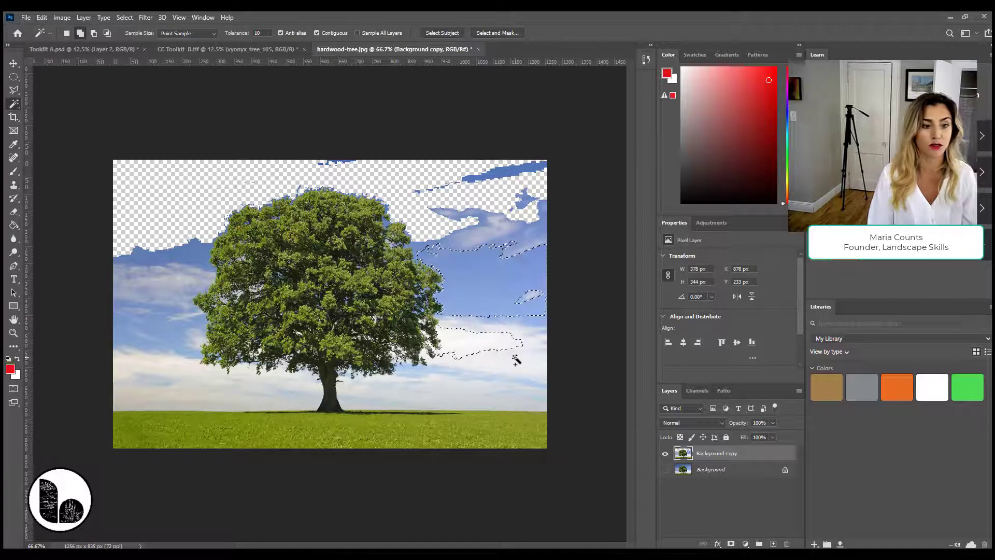
{"action": "left_click", "coordinate": [520, 329], "text": "shift"}
{"action": "left_click", "coordinate": [195, 277], "text": "shift"}
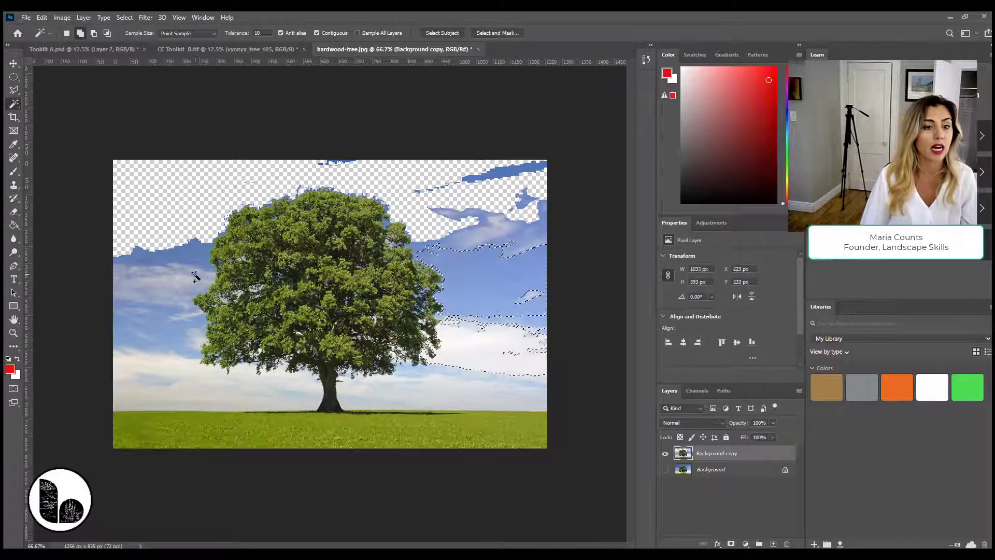
{"action": "left_click", "coordinate": [184, 309], "text": "shift"}
{"action": "left_click", "coordinate": [192, 262], "text": "shift"}
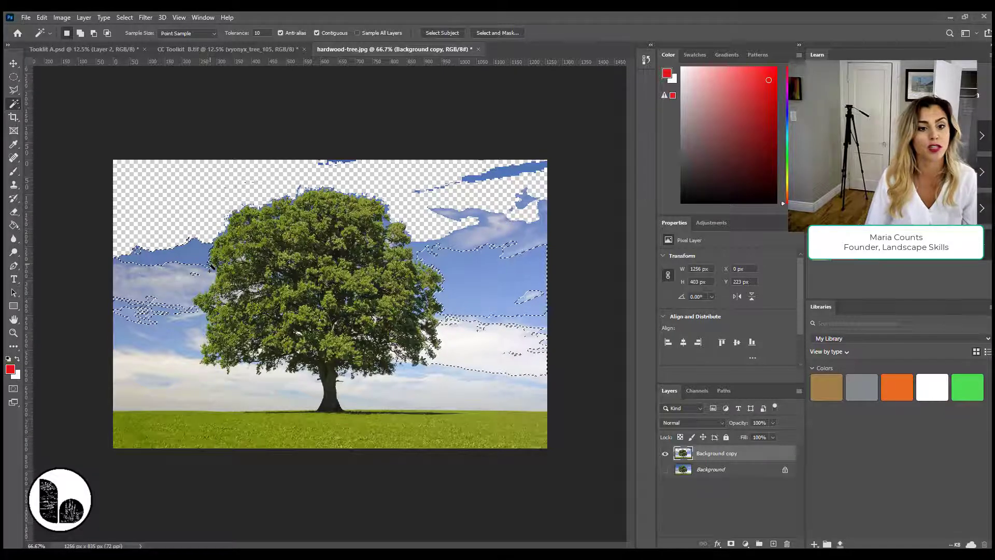
{"action": "key", "text": "Delete"}
{"action": "key", "text": "ctrl+d"}
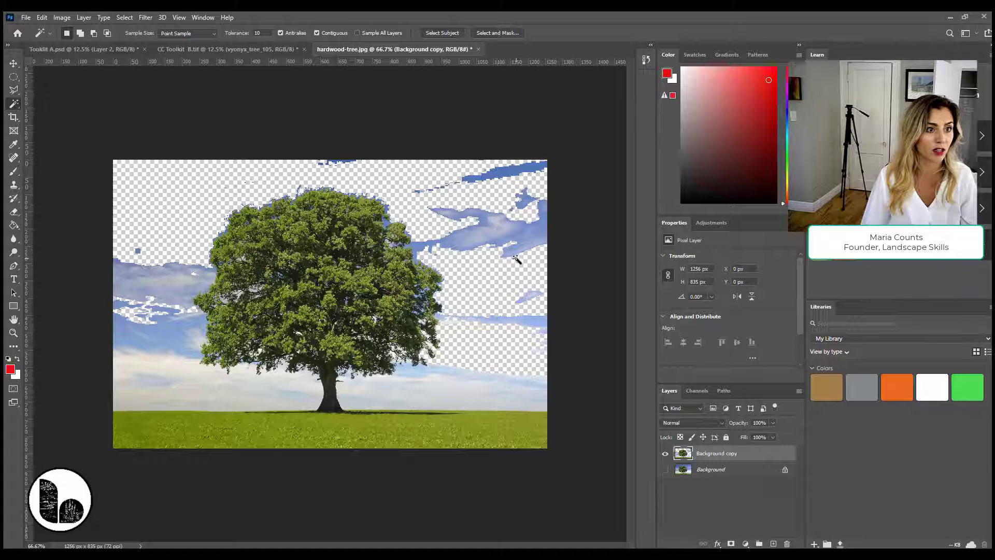
Raise the Magic Wand tolerance to 50 and test it on the cloud left of the tree and the sky right of the trunk.
{"action": "left_click", "coordinate": [523, 246]}
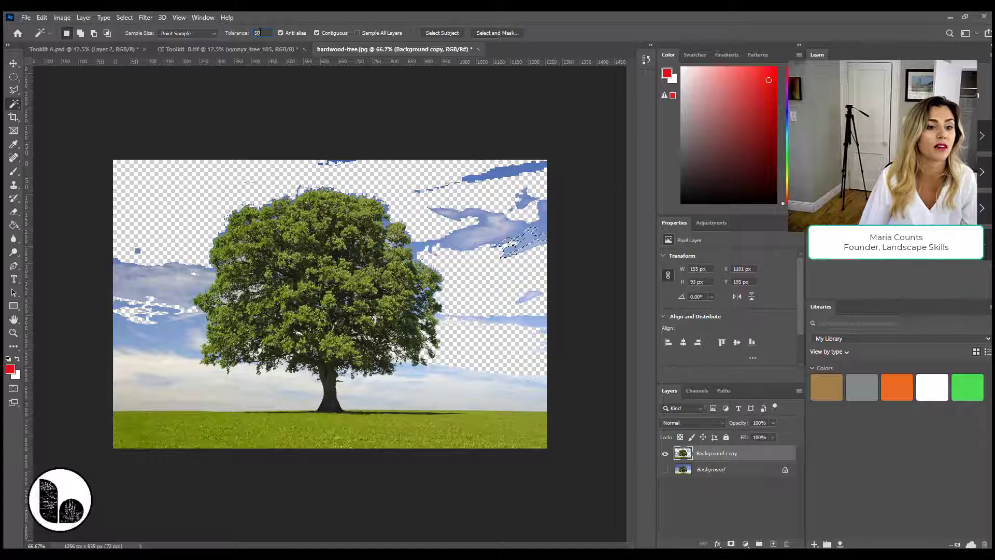
{"action": "left_click", "coordinate": [188, 282]}
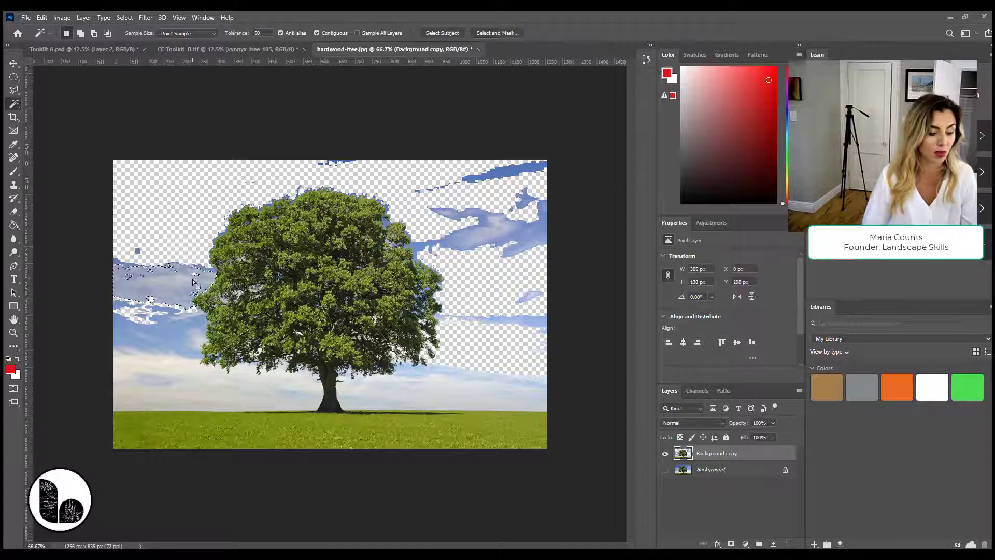
{"action": "left_click", "coordinate": [471, 390]}
Set the Magic Wand tolerance to 1, test it on small sky patches on both sides of the tree, and deselect.
{"action": "type", "text": "1"}
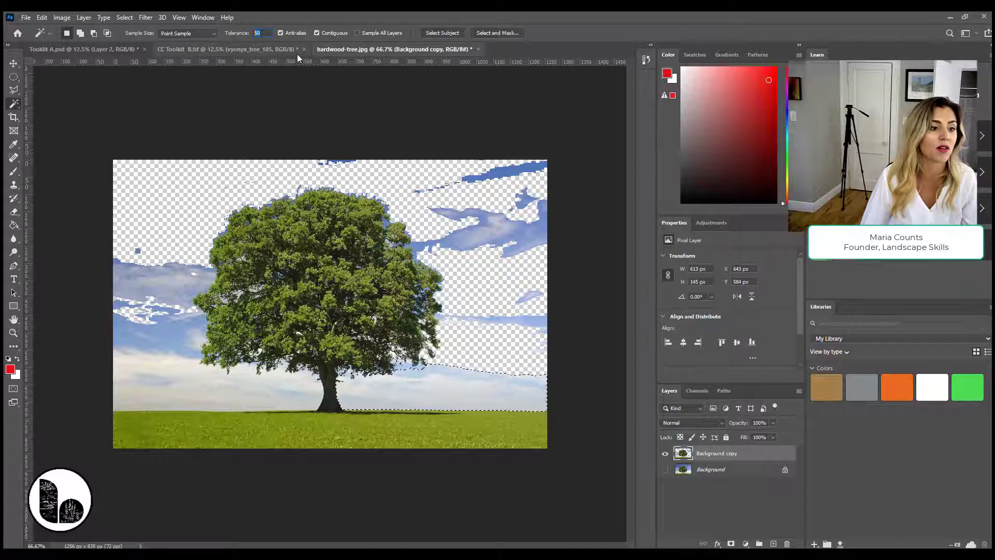
{"action": "key", "text": "Return"}
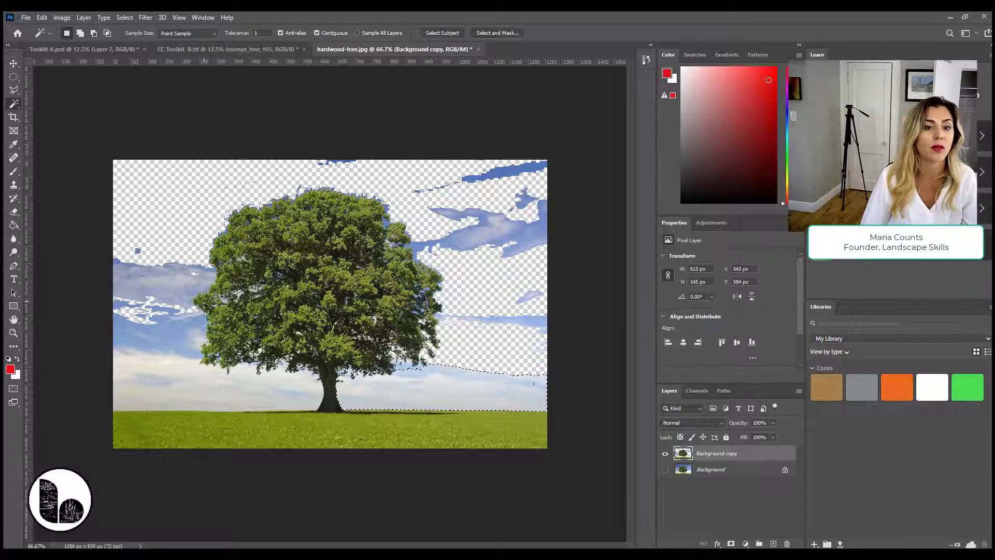
{"action": "left_click", "coordinate": [165, 358]}
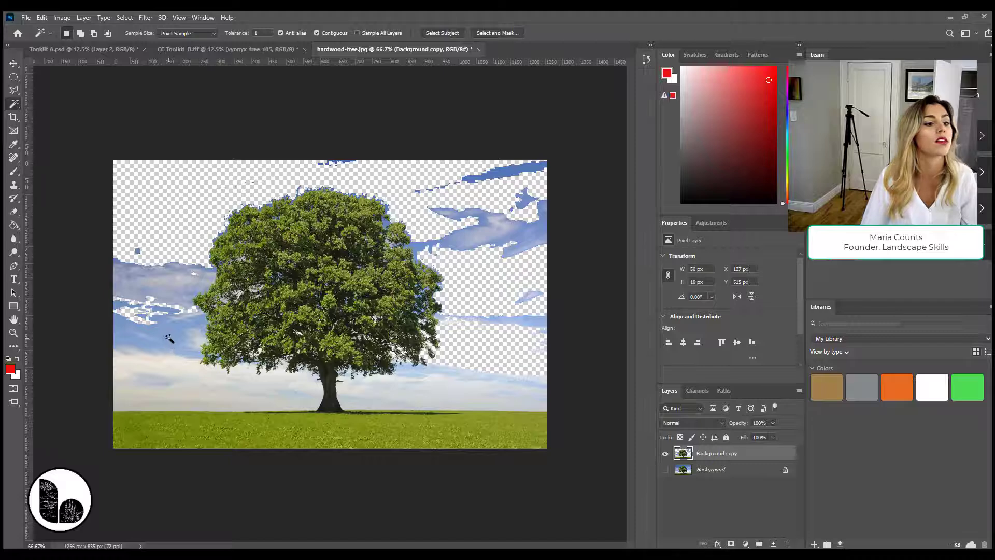
{"action": "left_click", "coordinate": [533, 238]}
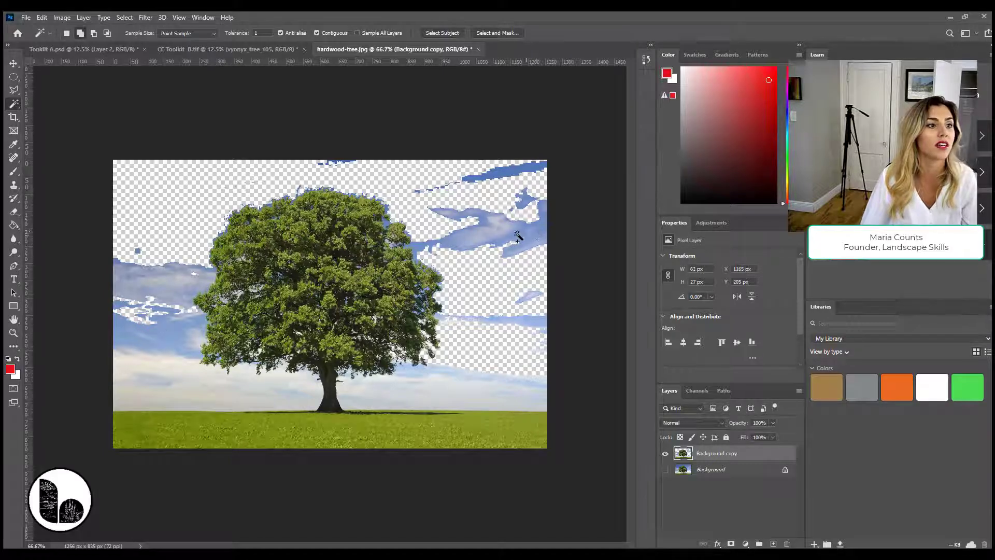
{"action": "left_click", "coordinate": [568, 281]}
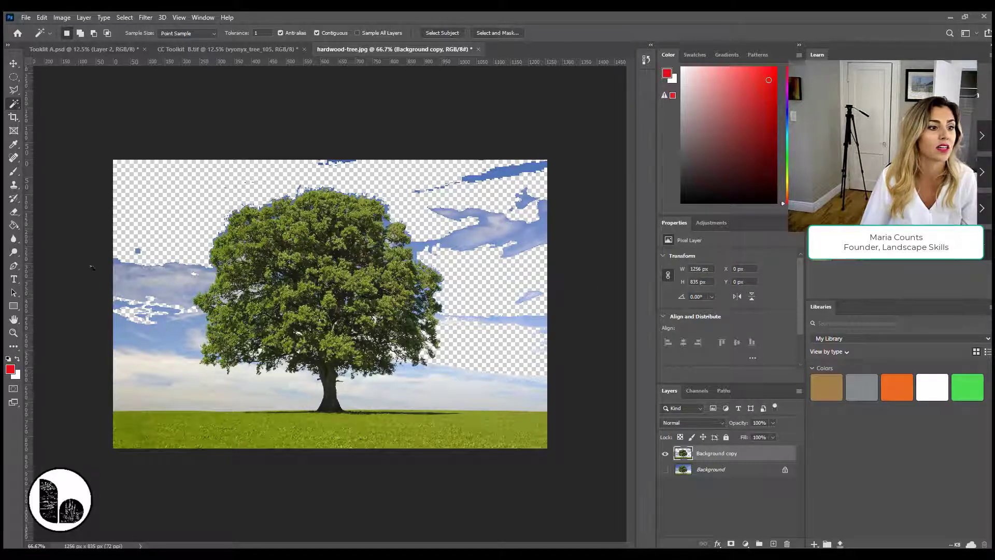
Select a small sky patch left of the tree, expand it with Similar, and sample pale cloud patches on both sides of the trunk.
{"action": "left_click", "coordinate": [169, 337]}
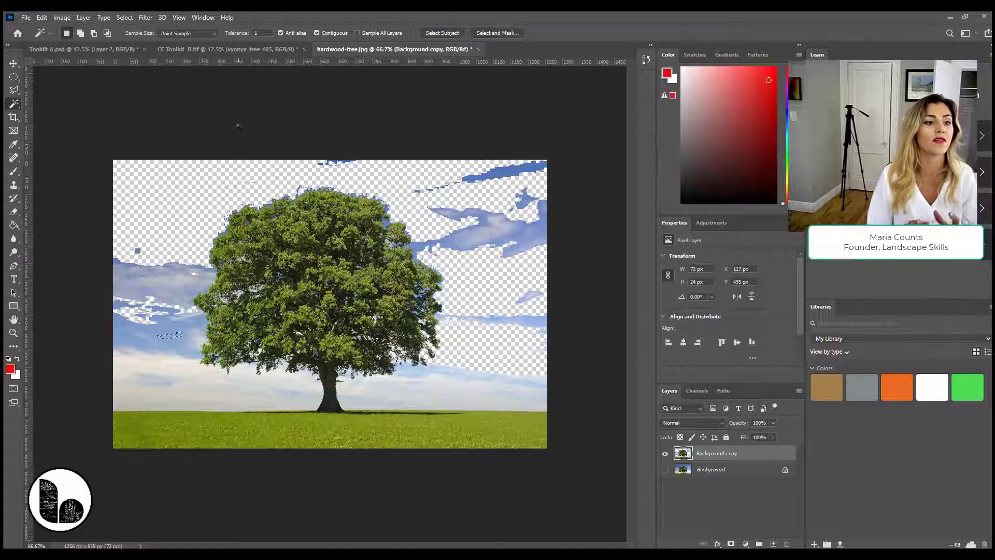
{"action": "left_click", "coordinate": [125, 18]}
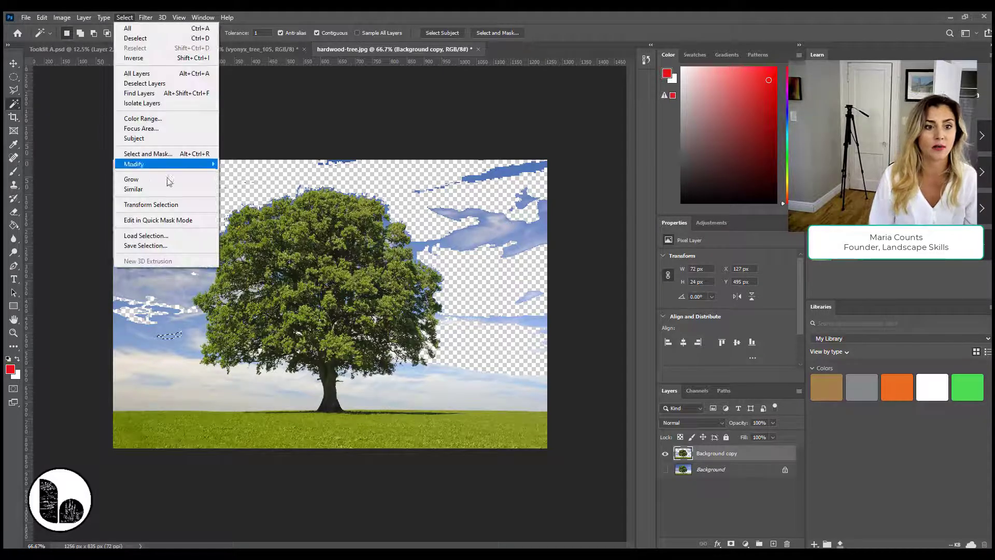
{"action": "left_click", "coordinate": [158, 189]}
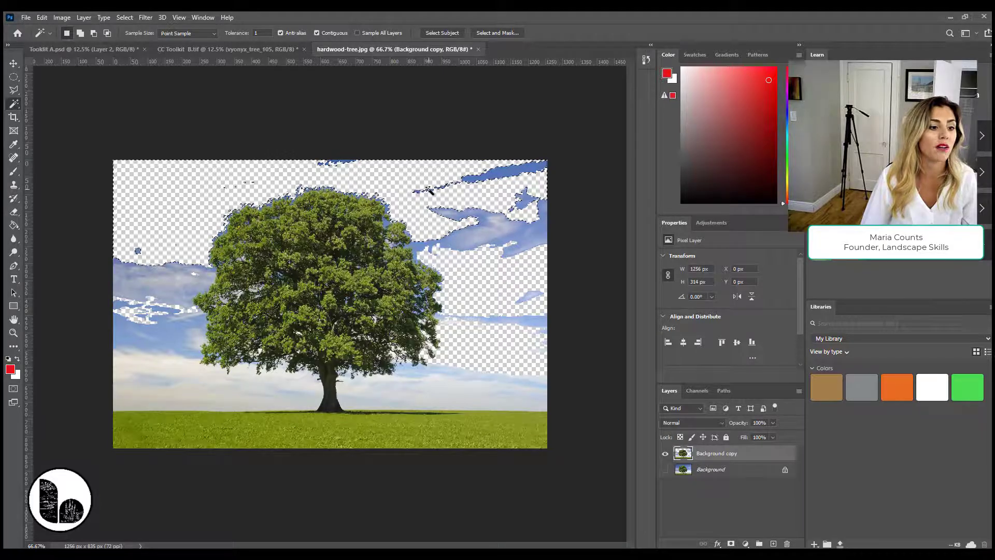
{"action": "left_click", "coordinate": [479, 385]}
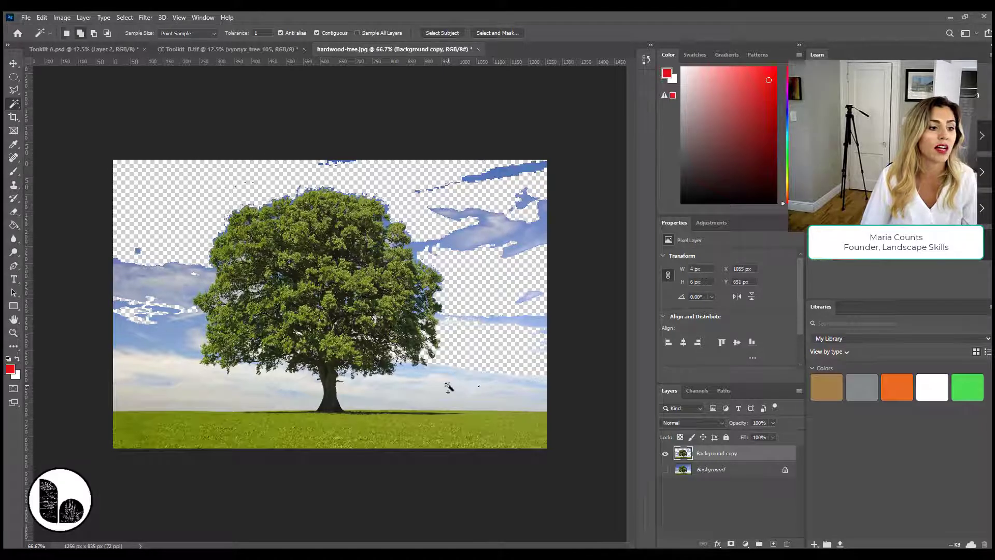
{"action": "left_click", "coordinate": [196, 379]}
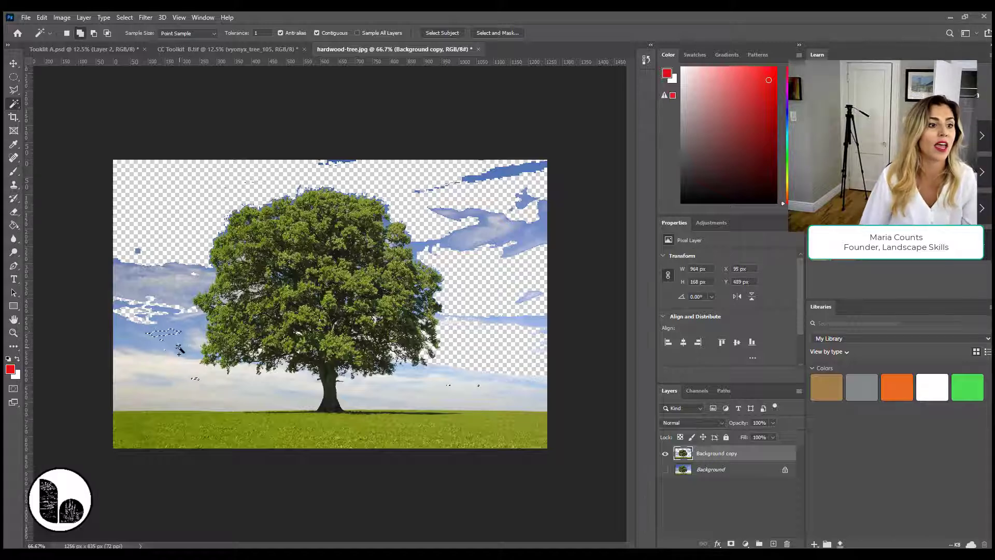
Set the Magic Wand tolerance to 30, add the cloud and sky left of the tree to the selection, and expand it with Similar.
{"action": "type", "text": "30"}
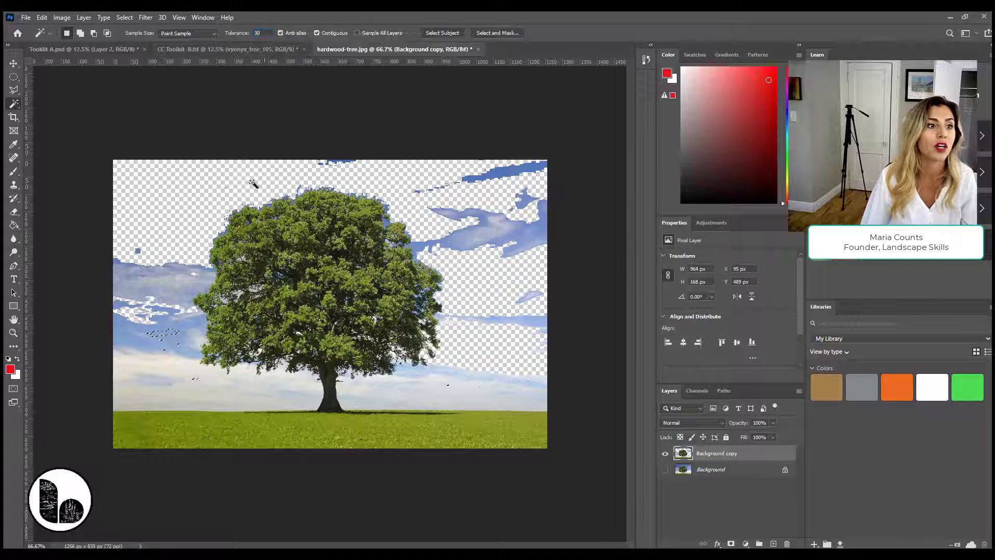
{"action": "left_click", "coordinate": [189, 298], "text": "shift"}
{"action": "left_click", "coordinate": [190, 333], "text": "shift"}
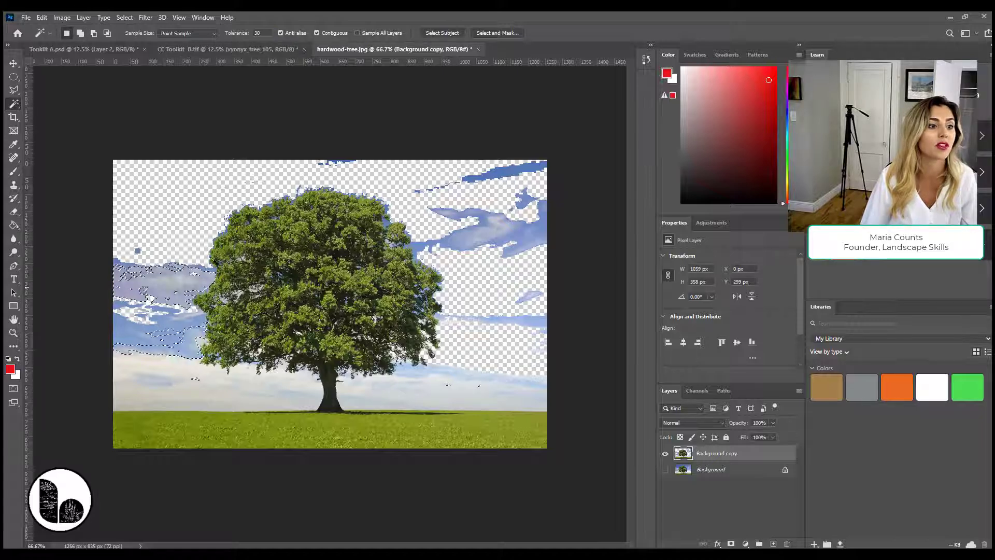
{"action": "left_click", "coordinate": [145, 18]}
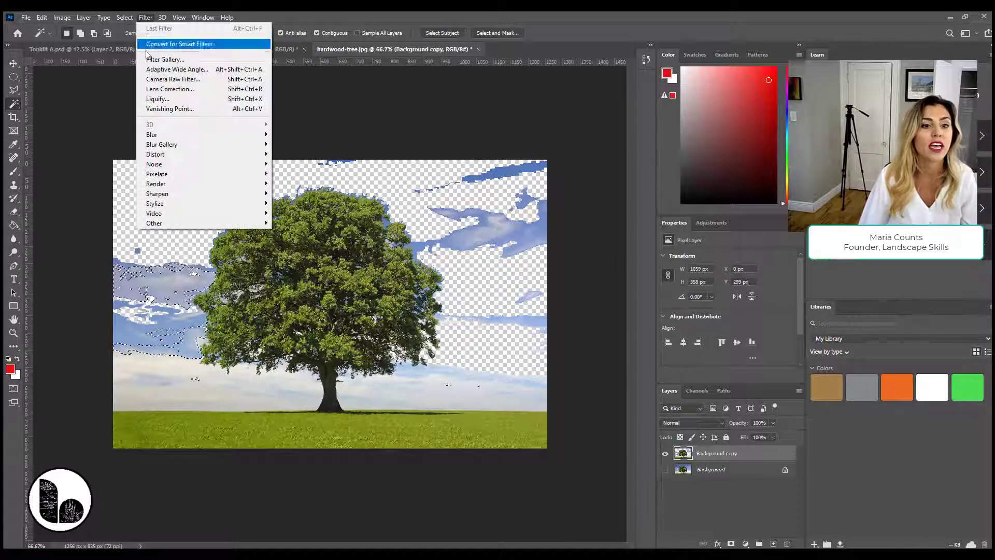
{"action": "mouse_move", "coordinate": [124, 17]}
{"action": "left_click", "coordinate": [133, 179]}
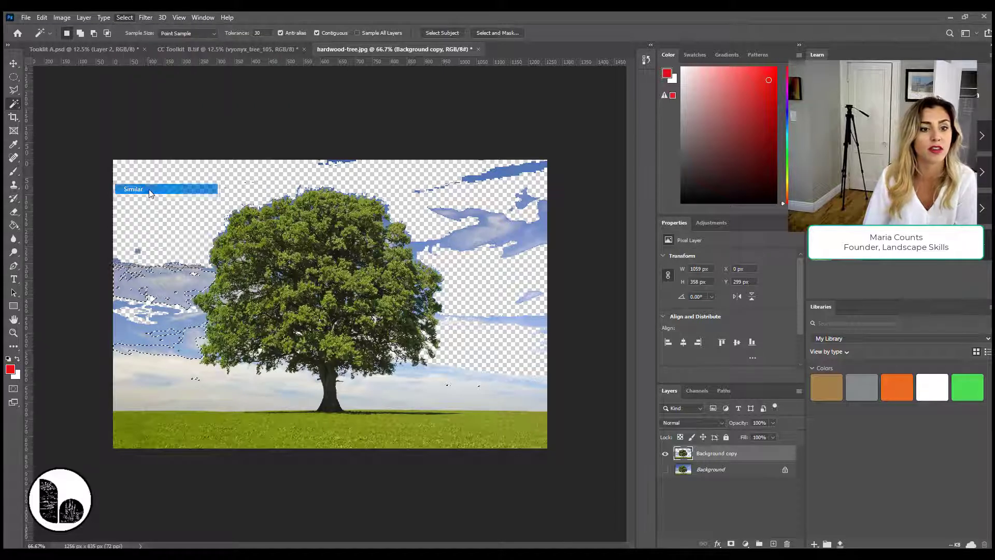
Delete the clouds right of the tree crown and the blue band in the image's upper-right corner using Magic Wand selections.
{"action": "left_click", "coordinate": [486, 224]}
{"action": "key", "text": "Delete"}
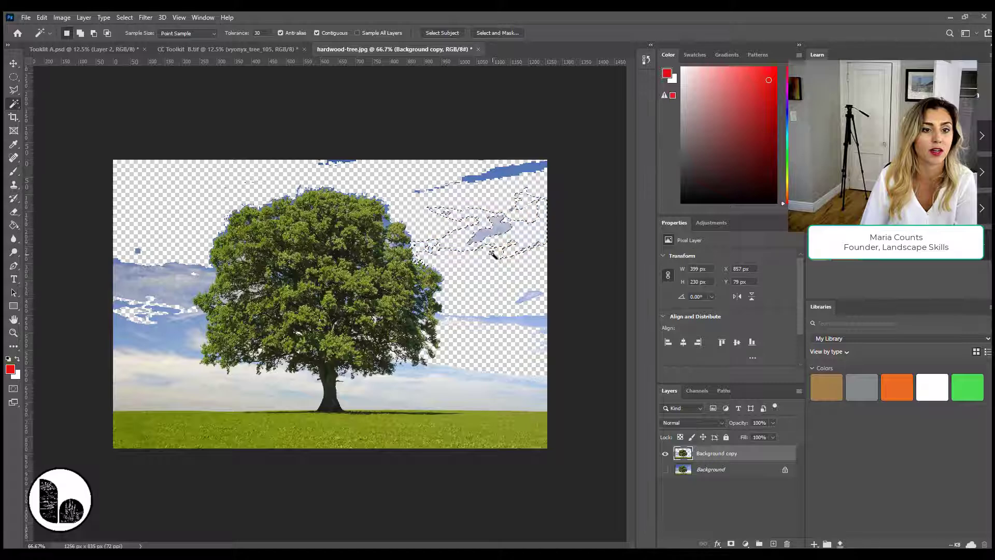
{"action": "key", "text": "Delete"}
{"action": "key", "text": "ctrl+d"}
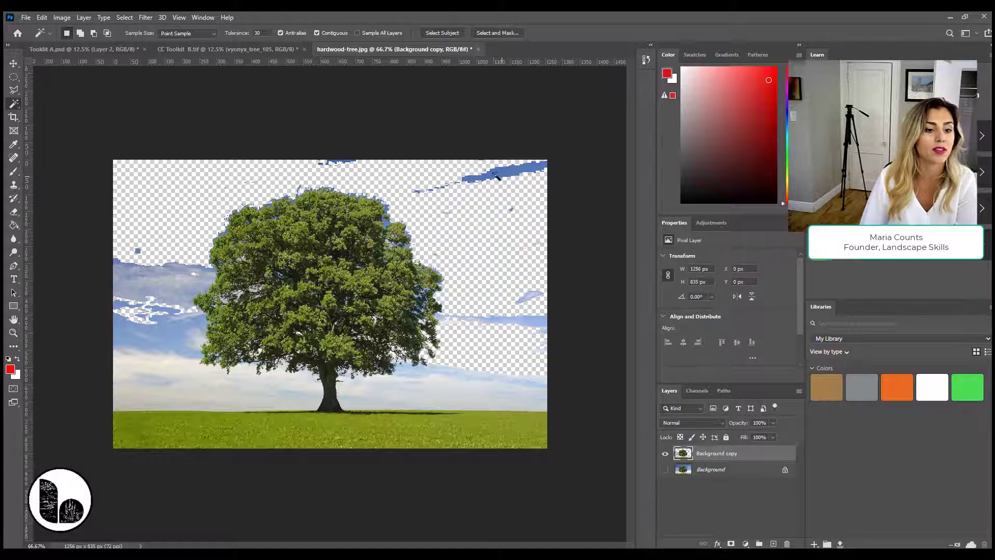
{"action": "key", "text": "Delete"}
{"action": "left_click", "coordinate": [523, 219]}
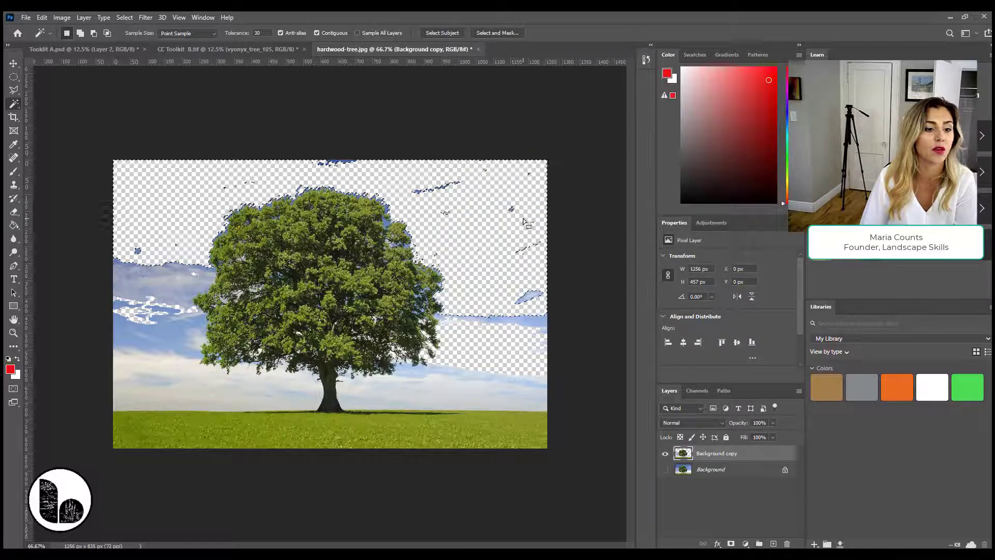
Delete the pale cloud bands between the trunk and the right edge of the image, down to the grass, with the Magic Wand.
{"action": "left_click", "coordinate": [478, 379]}
{"action": "key", "text": "Delete"}
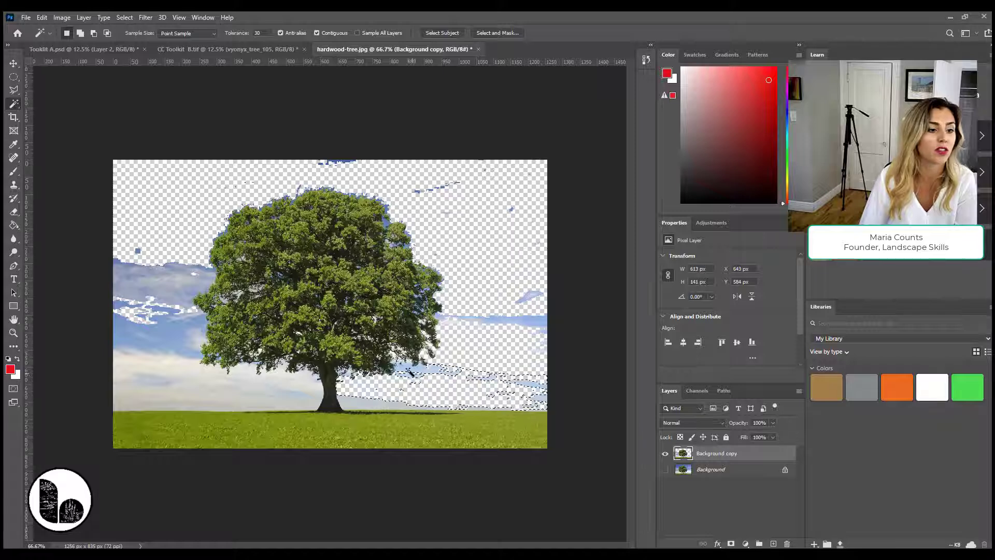
{"action": "left_click", "coordinate": [417, 386]}
{"action": "key", "text": "Delete"}
{"action": "left_click", "coordinate": [367, 408]}
{"action": "key", "text": "Delete"}
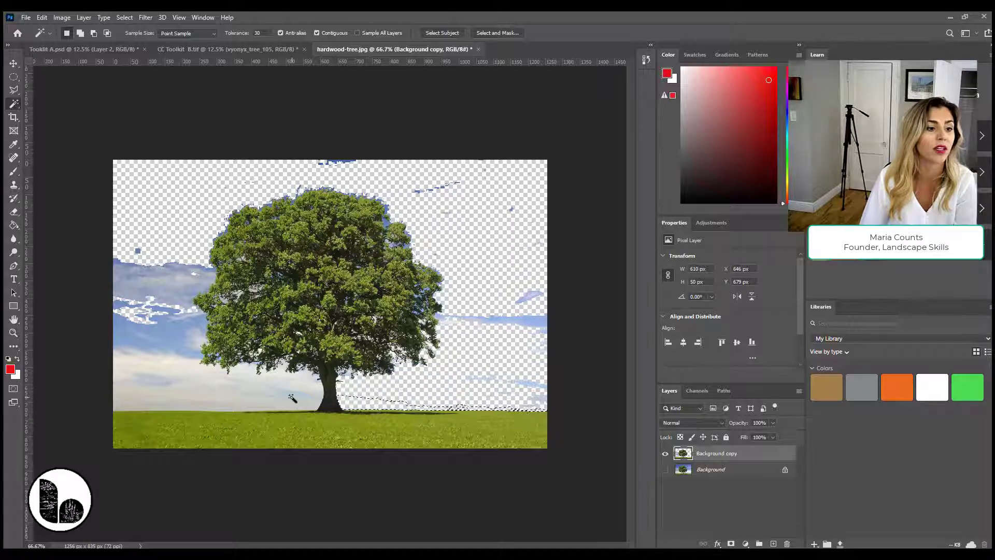
Delete the pale cloud areas left of the trunk under the crown with Magic Wand selections.
{"action": "left_click", "coordinate": [313, 381]}
{"action": "key", "text": "Delete"}
{"action": "left_click", "coordinate": [155, 363]}
{"action": "key", "text": "Delete"}
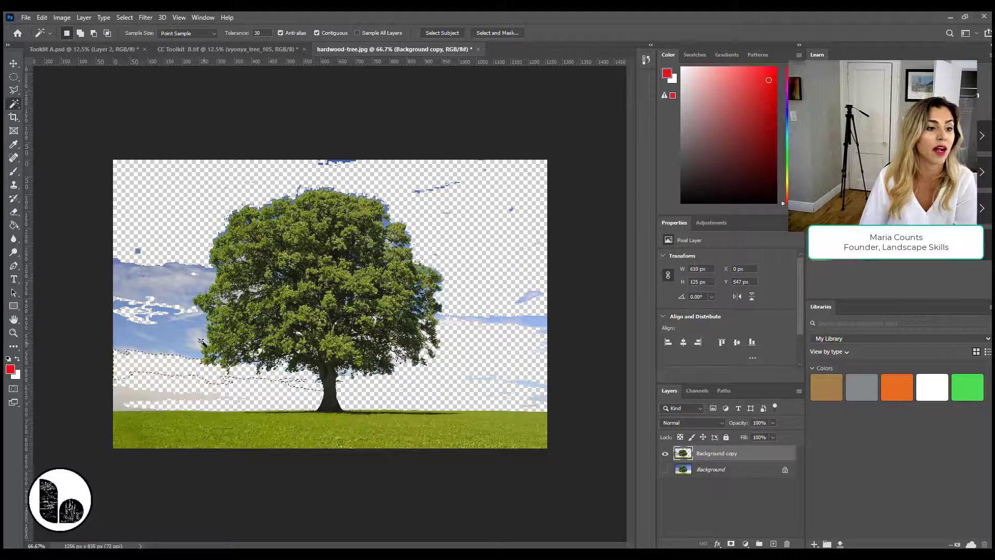
Delete the blue sky and grey clouds left of the crown up to its edge with Magic Wand selections, and deselect.
{"action": "left_click", "coordinate": [200, 344]}
{"action": "left_click", "coordinate": [197, 332]}
{"action": "key", "text": "Delete"}
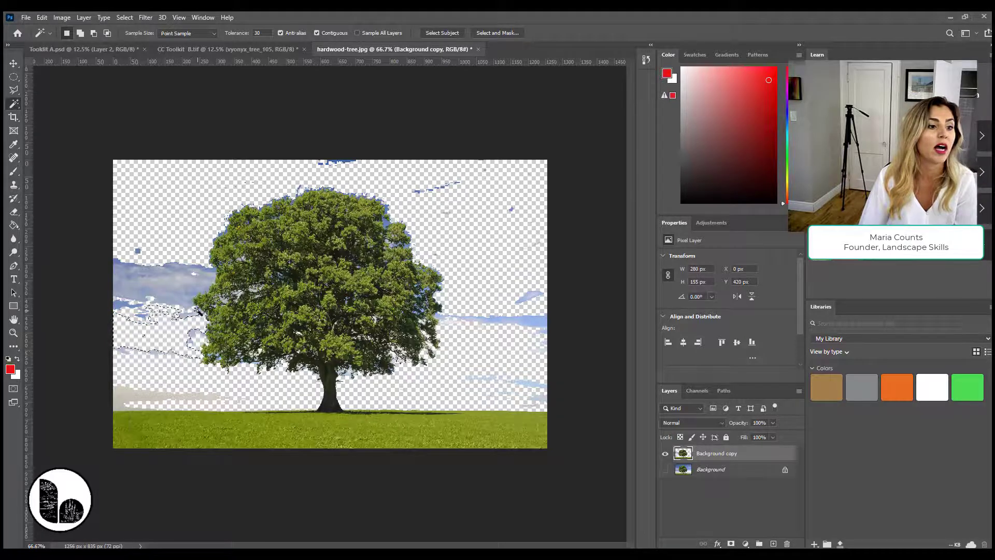
{"action": "left_click", "coordinate": [199, 313]}
{"action": "key", "text": "Delete"}
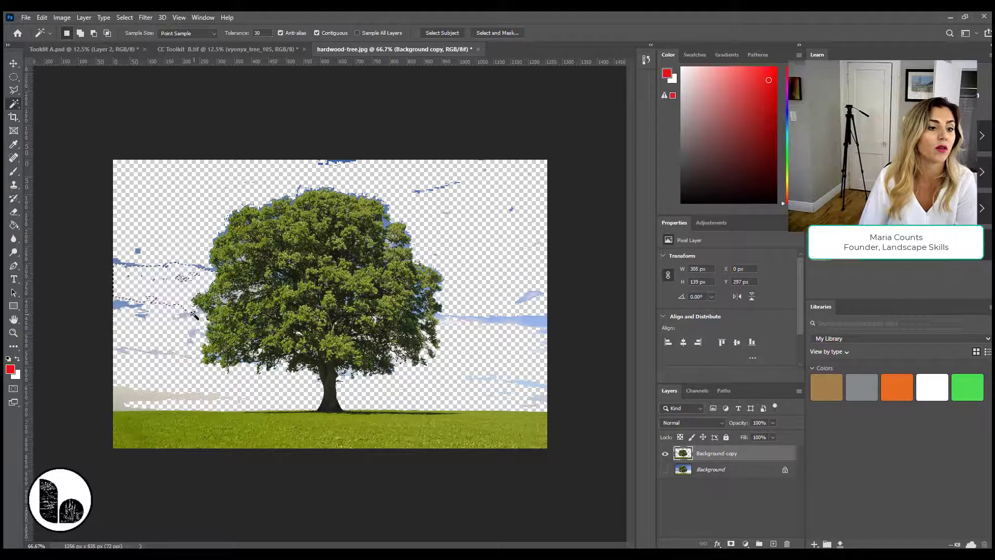
{"action": "left_click", "coordinate": [200, 314]}
{"action": "left_click", "coordinate": [209, 273]}
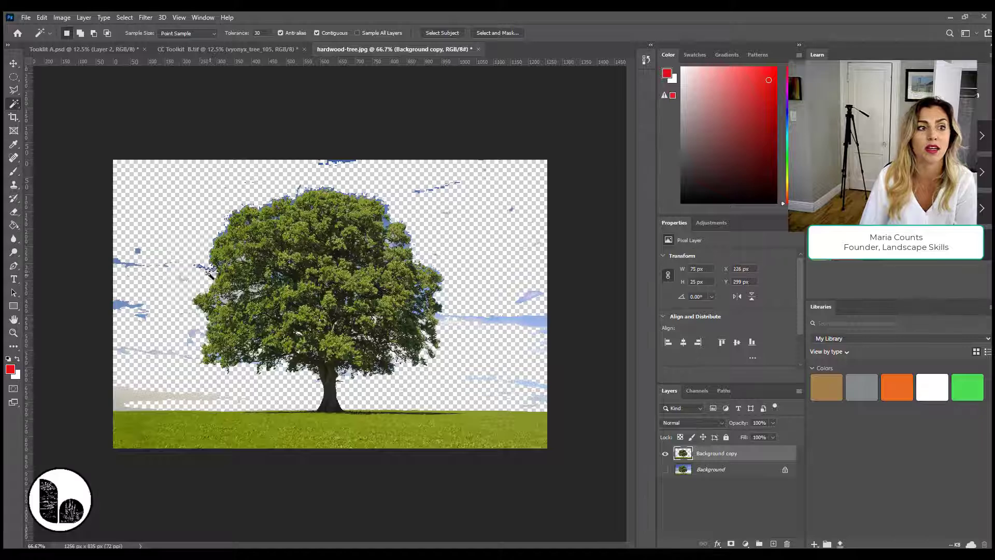
{"action": "key", "text": "Delete"}
{"action": "key", "text": "ctrl+d"}
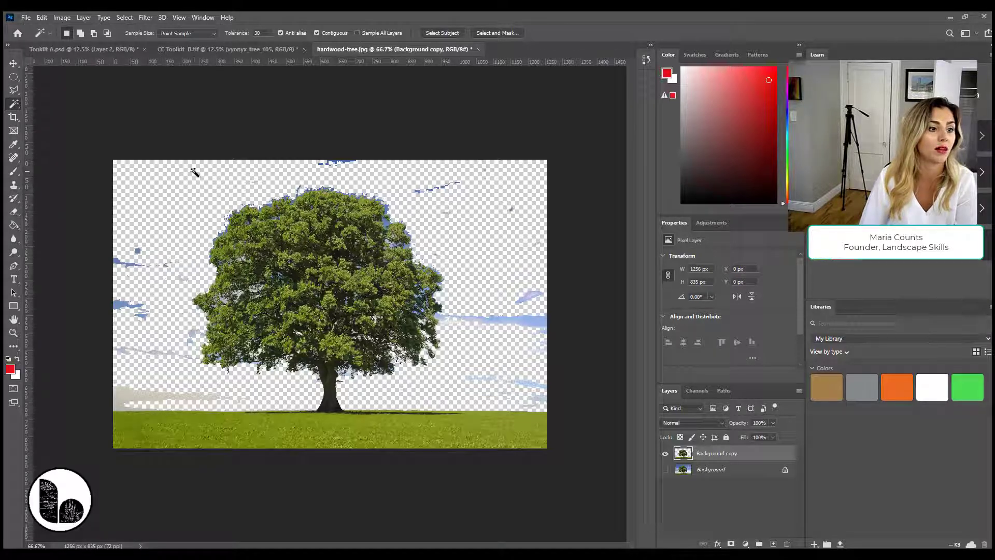
Delete the leftover sky remnants along the left side of the image with a tall Rectangular Marquee selection that stops above the grass.
{"action": "left_click", "coordinate": [12, 78]}
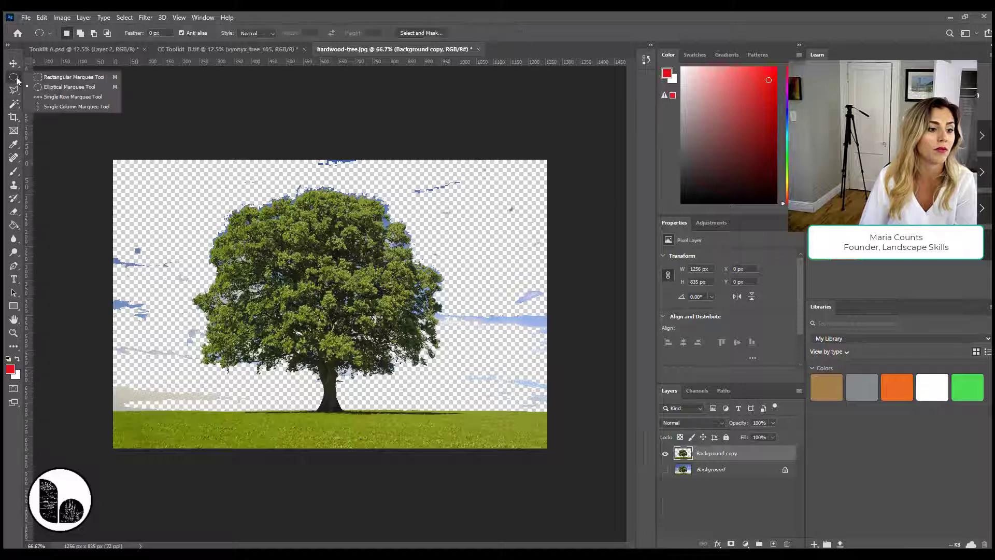
{"action": "left_click", "coordinate": [62, 78]}
{"action": "left_click_drag", "start_coordinate": [104, 154], "coordinate": [191, 410]}
{"action": "key", "text": "Delete"}
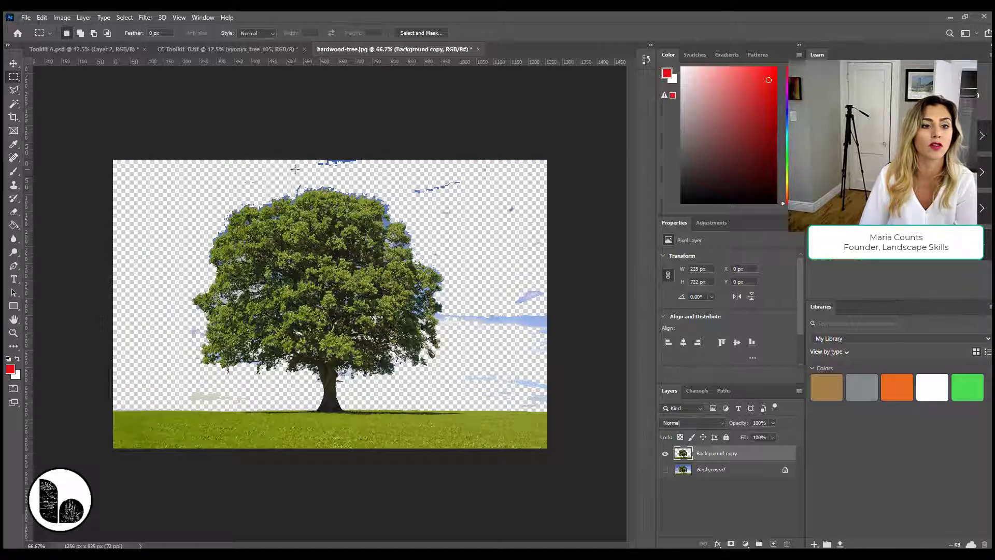
Delete the leftover sky streaks above and right of the tree with Rectangular Marquee selections, and deselect.
{"action": "left_click_drag", "start_coordinate": [285, 161], "coordinate": [542, 182]}
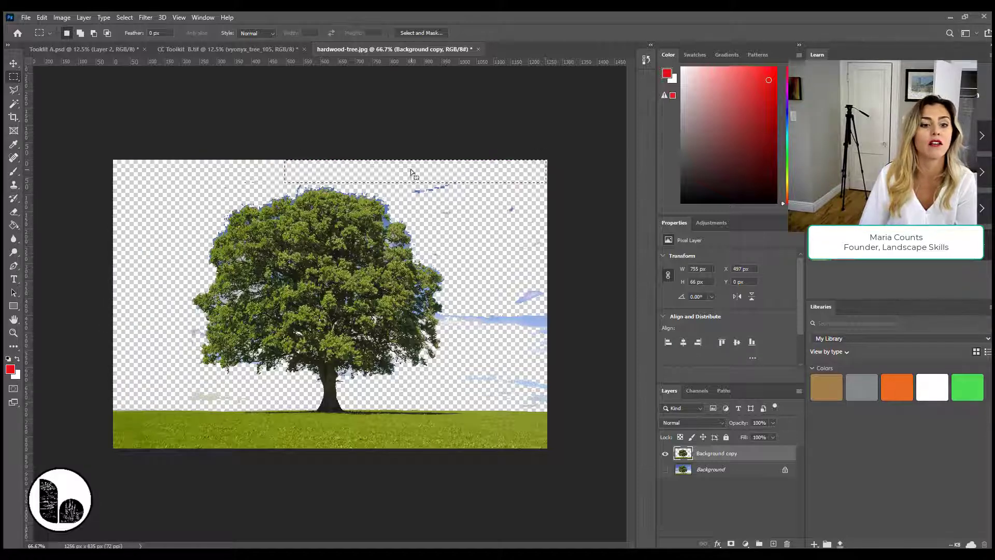
{"action": "key", "text": "Delete"}
{"action": "left_click_drag", "start_coordinate": [404, 173], "coordinate": [505, 217]}
{"action": "key", "text": "Delete"}
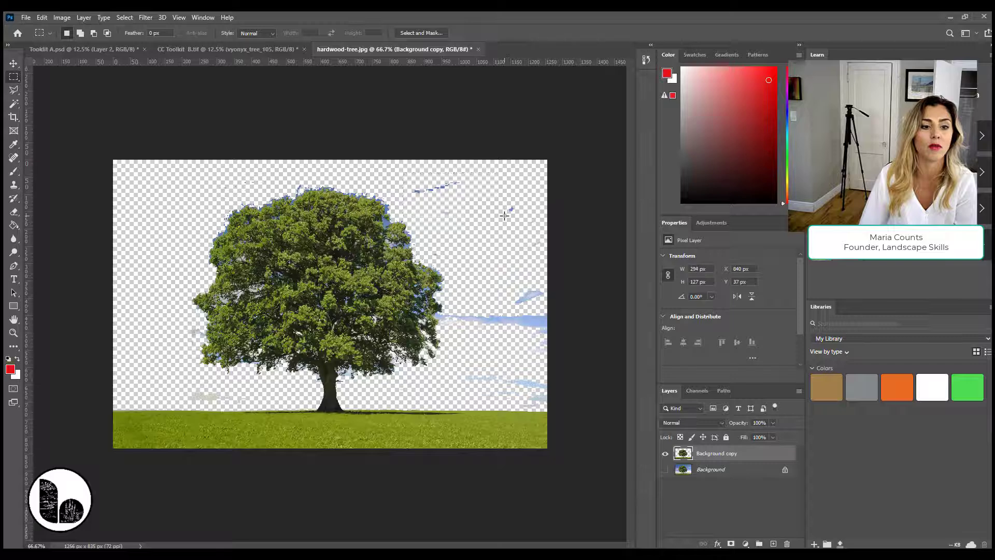
{"action": "mouse_move", "coordinate": [452, 190]}
{"action": "left_mouse_down"}
{"action": "mouse_move", "coordinate": [508, 226]}
{"action": "mouse_move", "coordinate": [560, 310]}
{"action": "mouse_move", "coordinate": [577, 408]}
{"action": "left_mouse_up"}
{"action": "key", "text": "Delete"}
{"action": "left_click", "coordinate": [505, 350]}
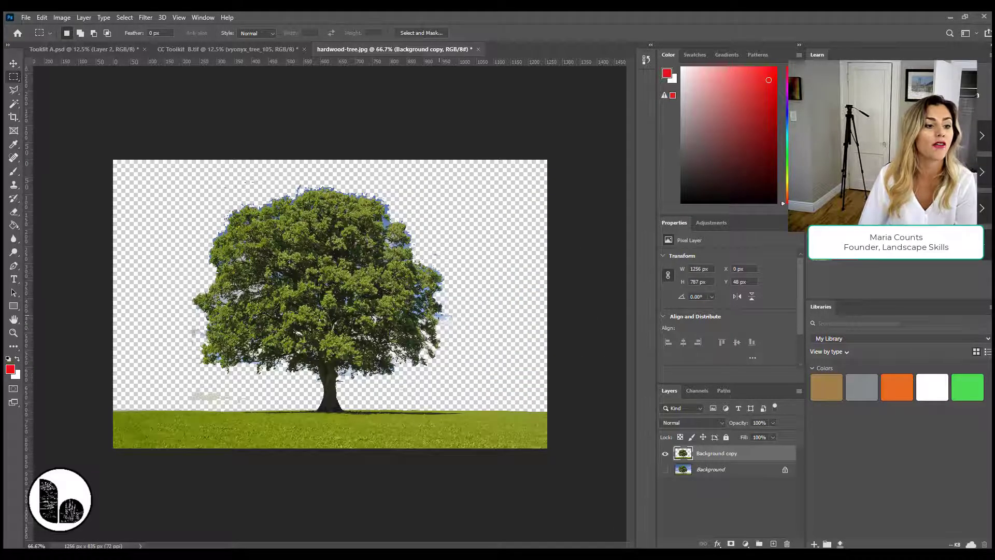
Delete the small sky remnant at the crown's right edge and the pale remnants just above the grass left of the trunk using rectangular selections.
{"action": "left_click_drag", "start_coordinate": [435, 312], "coordinate": [466, 320]}
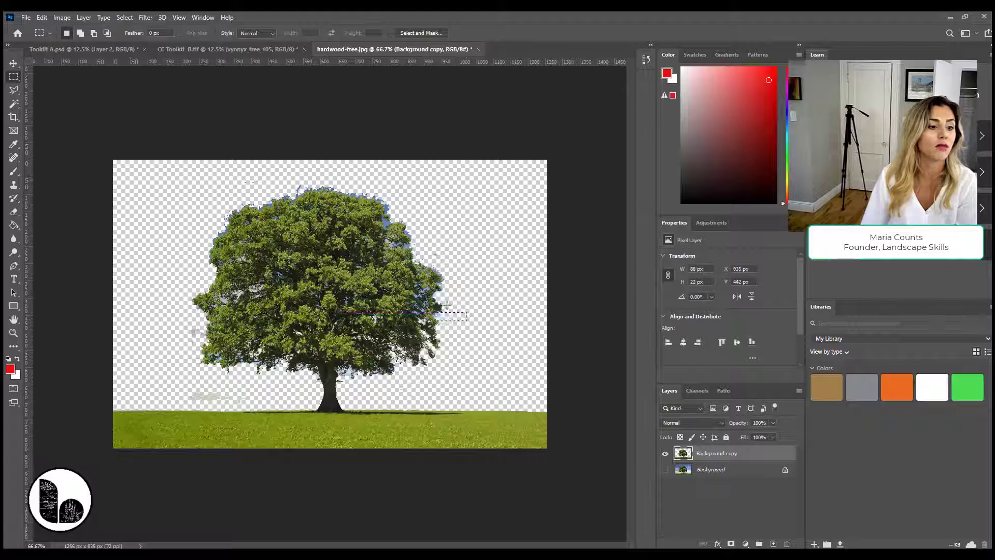
{"action": "left_click", "coordinate": [415, 220]}
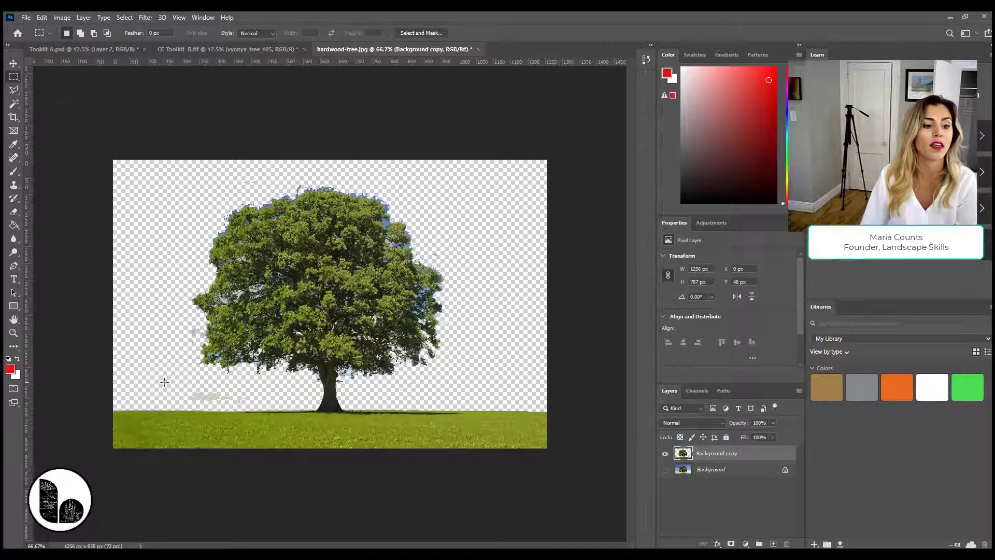
{"action": "mouse_move", "coordinate": [104, 391]}
{"action": "left_mouse_down"}
{"action": "mouse_move", "coordinate": [264, 399]}
{"action": "mouse_move", "coordinate": [119, 407]}
{"action": "mouse_move", "coordinate": [482, 415]}
{"action": "mouse_move", "coordinate": [444, 415]}
{"action": "left_mouse_up"}
{"action": "left_click", "coordinate": [200, 399]}
{"action": "left_click", "coordinate": [129, 402]}
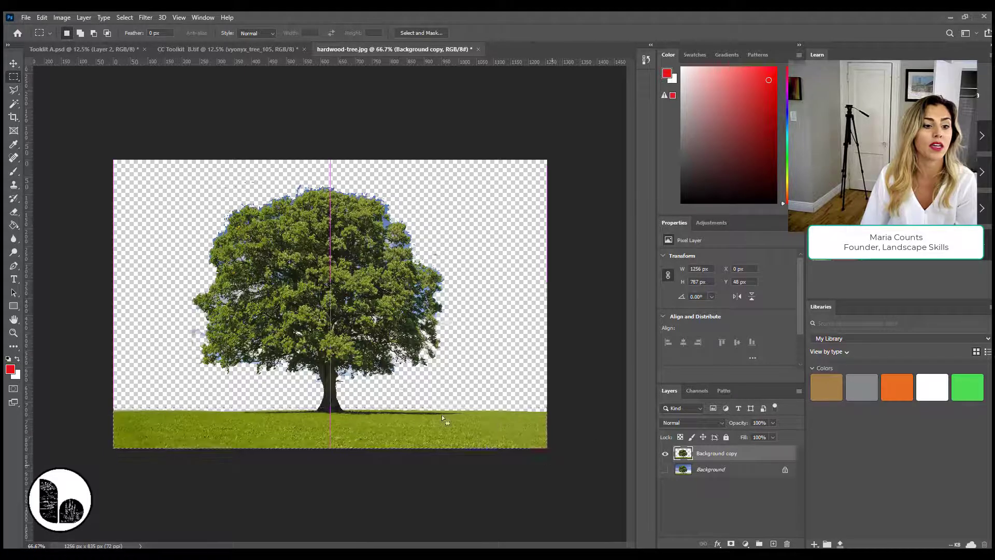
{"action": "left_click", "coordinate": [185, 406]}
Delete the full-width grass strip beneath the trunk with a rectangular selection, and deselect.
{"action": "left_click_drag", "start_coordinate": [104, 408], "coordinate": [578, 475]}
{"action": "key", "text": "Delete"}
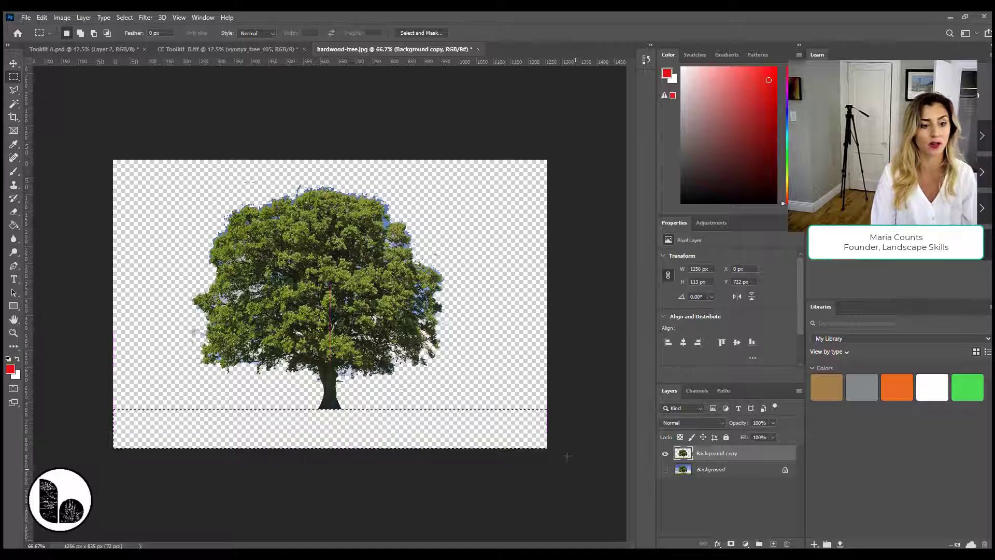
{"action": "key", "text": "ctrl+d"}
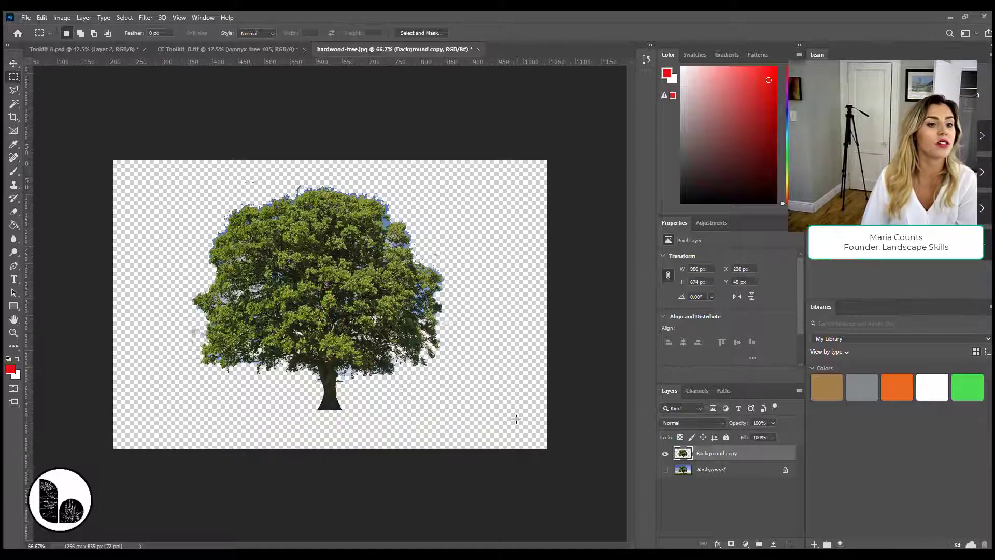
Delete the blue sky fringe patches along the crown's upper-right edge with the Magic Wand.
{"action": "key", "text": "ctrl+1"}
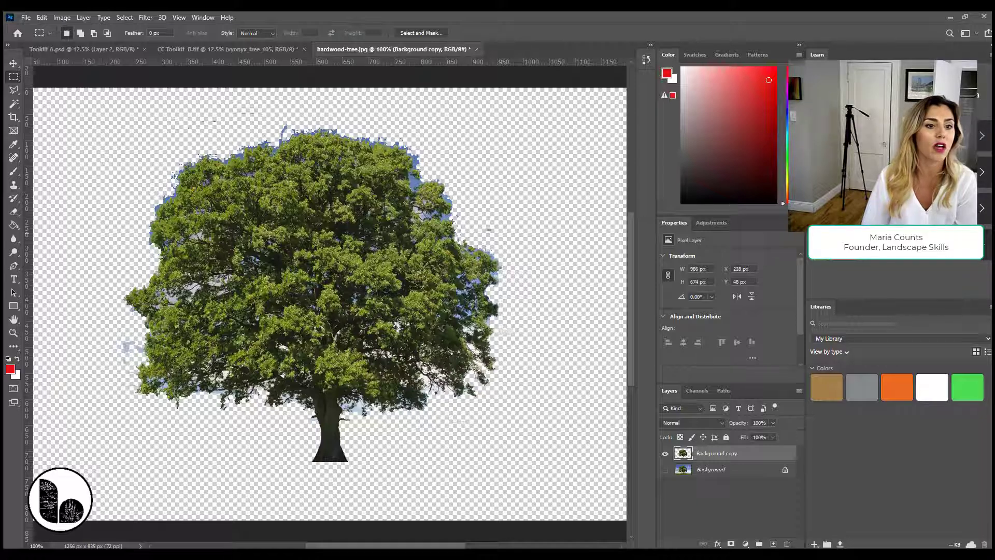
{"action": "left_click", "coordinate": [14, 104]}
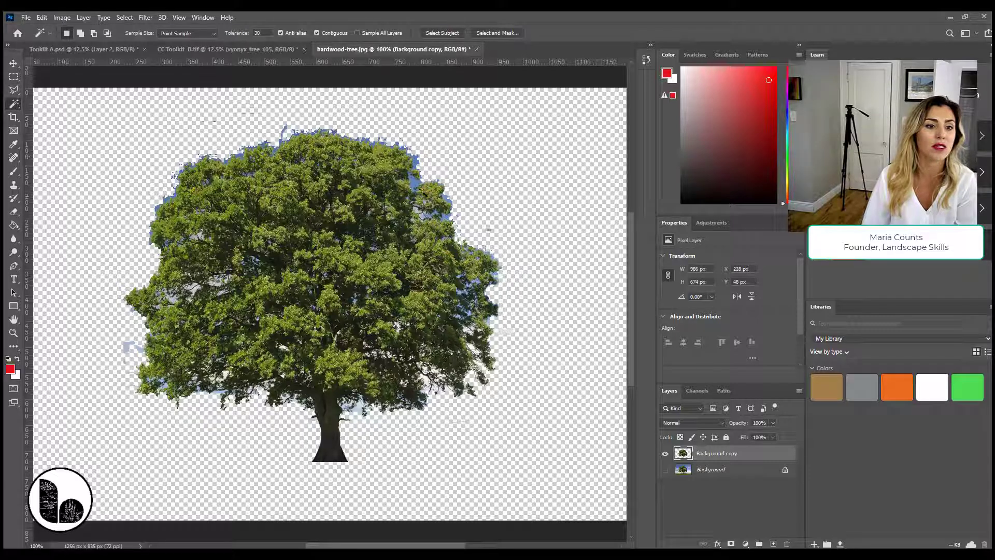
{"action": "left_click", "coordinate": [416, 184]}
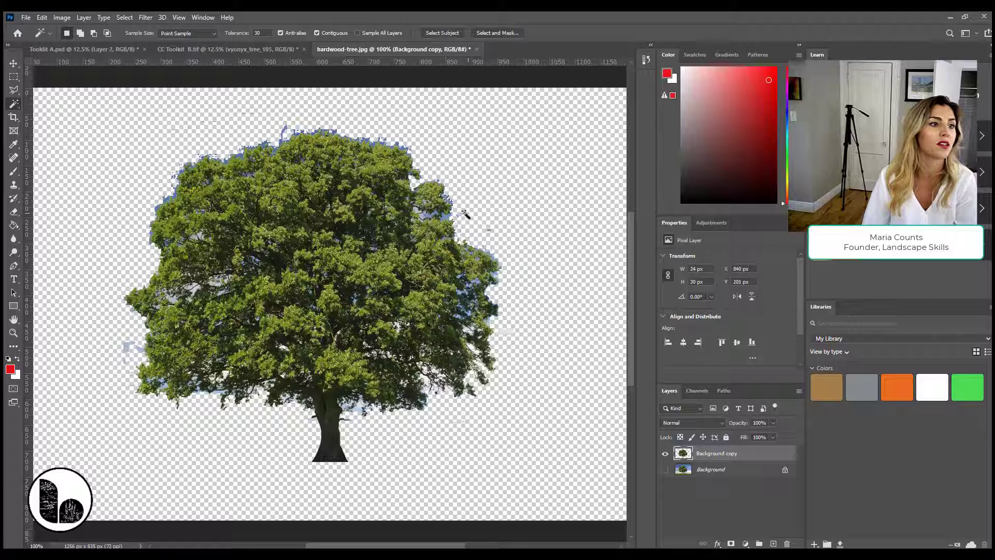
{"action": "left_click", "coordinate": [449, 217]}
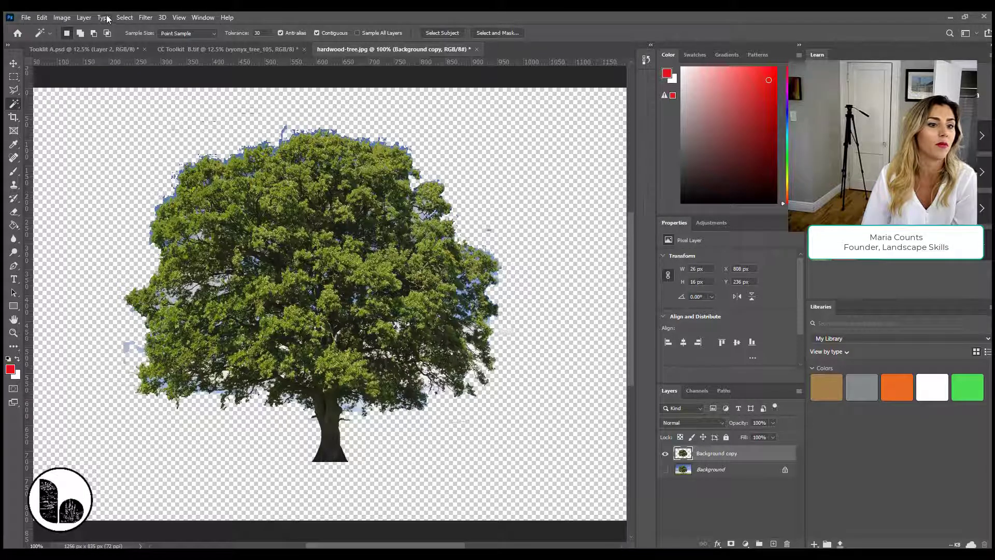
Try to delete the remaining sky pixels across the whole tree by extending the selection to similar colours.
{"action": "left_click", "coordinate": [124, 17]}
{"action": "mouse_move", "coordinate": [139, 20]}
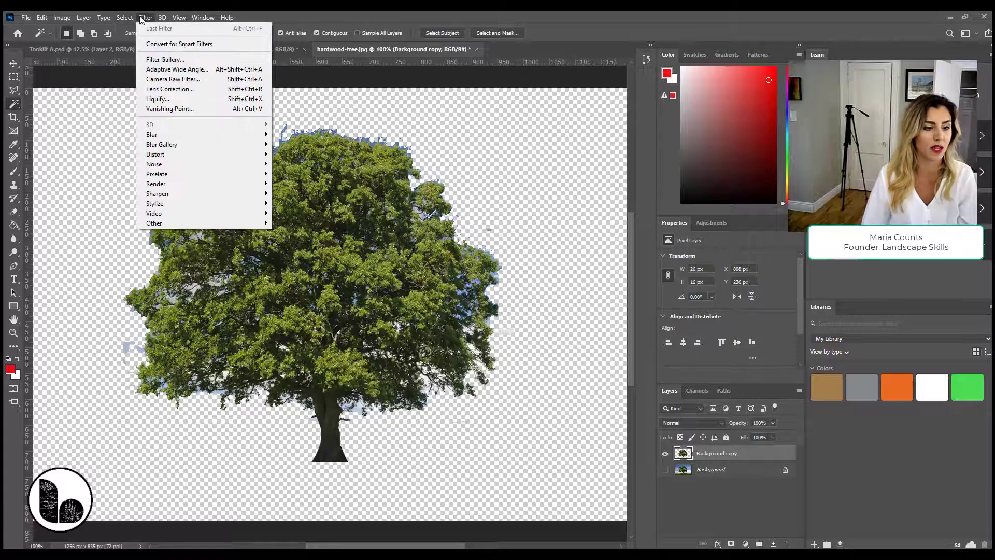
{"action": "left_click", "coordinate": [140, 19]}
{"action": "left_click", "coordinate": [124, 17]}
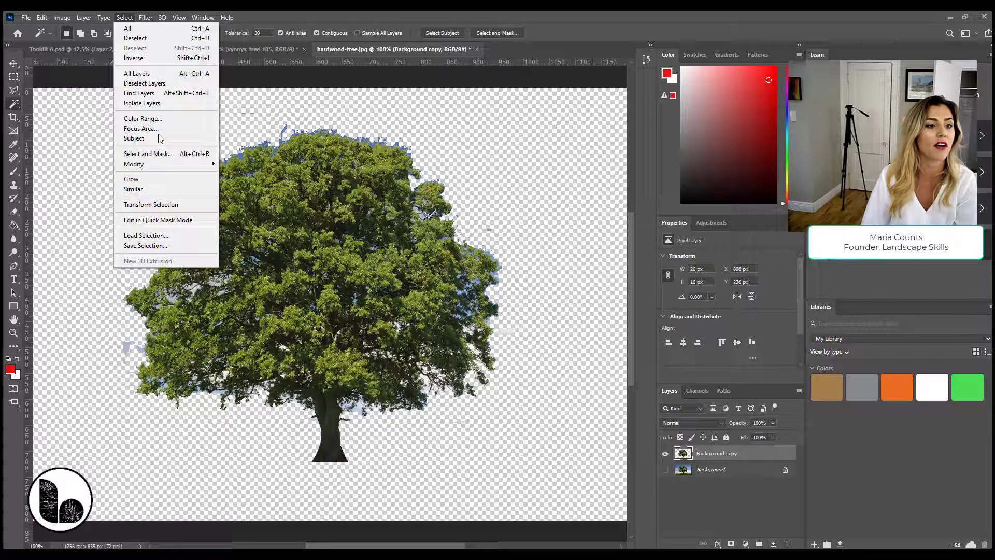
{"action": "left_click", "coordinate": [161, 195]}
{"action": "key", "text": "Delete"}
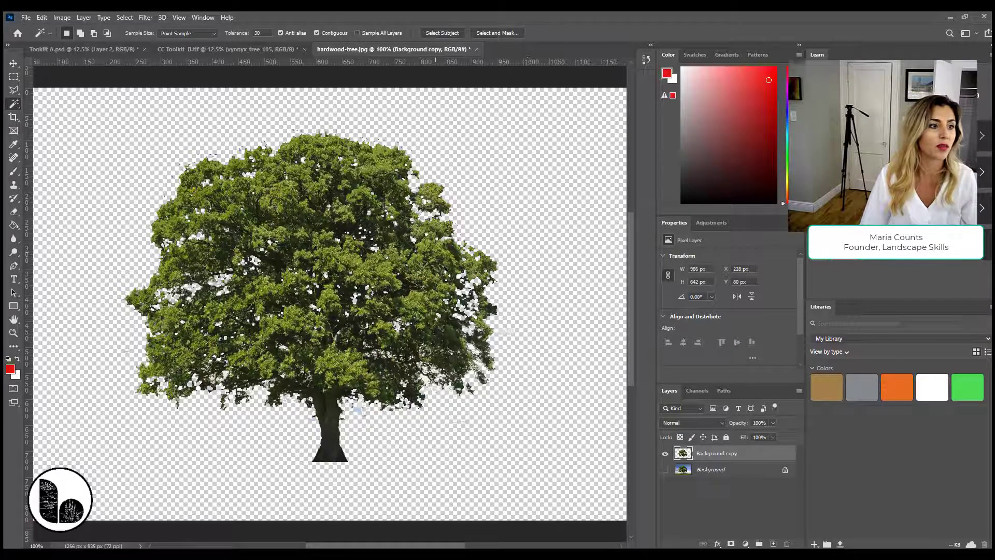
{"action": "key", "text": "ctrl+z"}
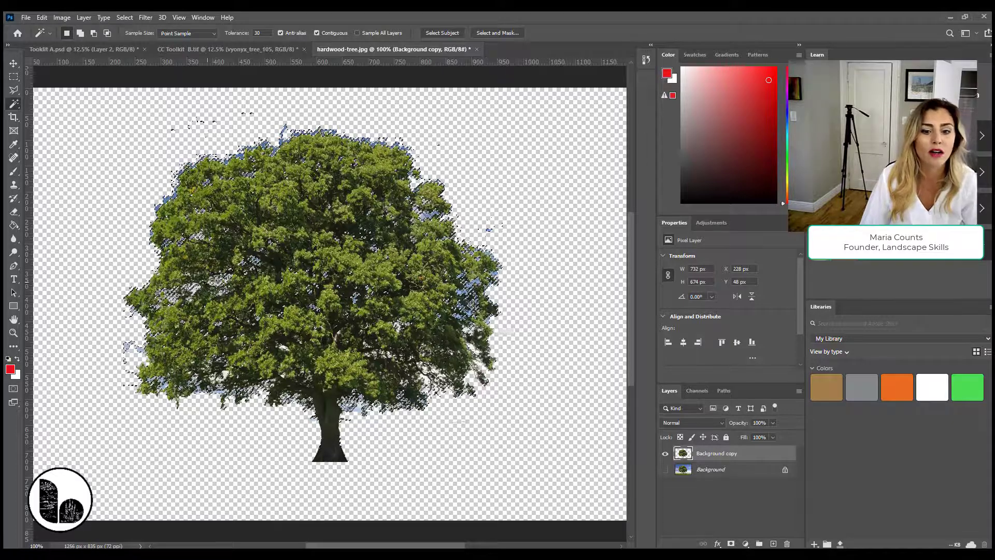
{"action": "left_click", "coordinate": [12, 78]}
{"action": "key", "text": "ctrl+shift+z"}
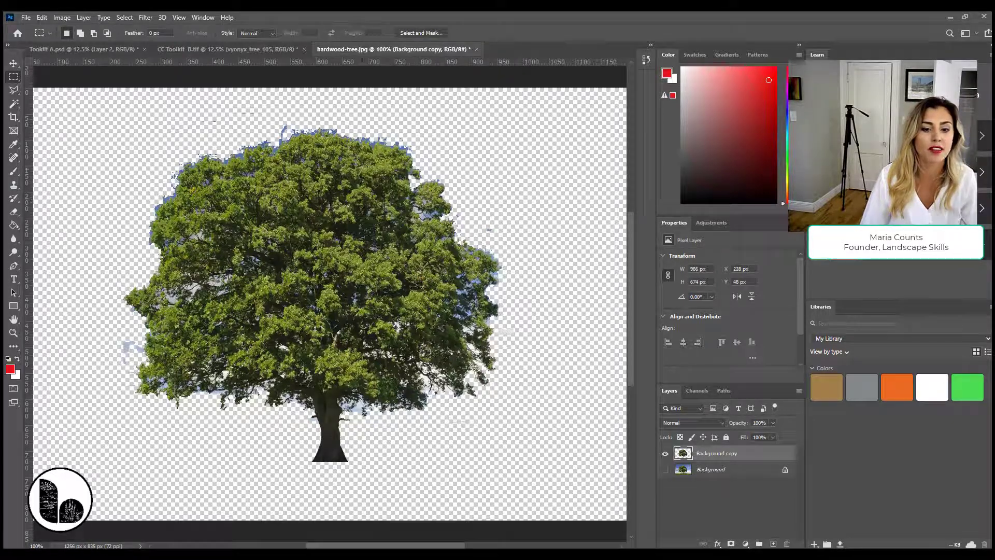
Add a new layer directly above Background and fill it with bright green using the Paint Bucket.
{"action": "left_click", "coordinate": [736, 470]}
{"action": "key", "text": "ctrl+shift+alt+n"}
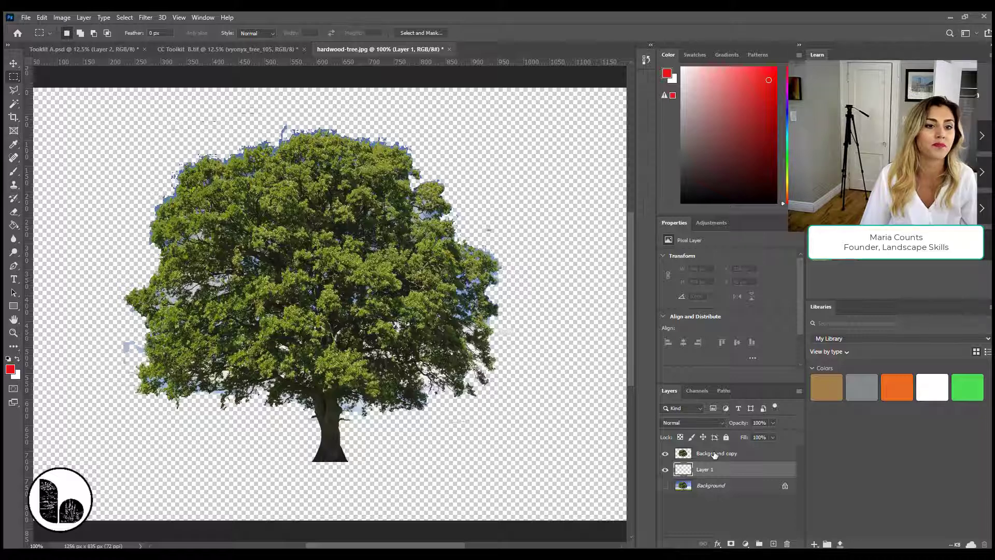
{"action": "left_click", "coordinate": [13, 369]}
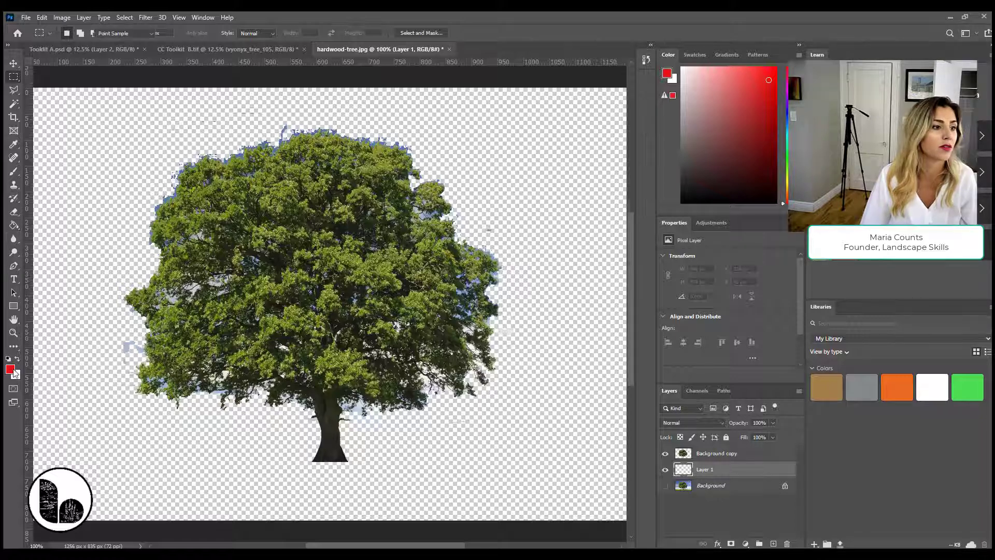
{"action": "left_click", "coordinate": [510, 238]}
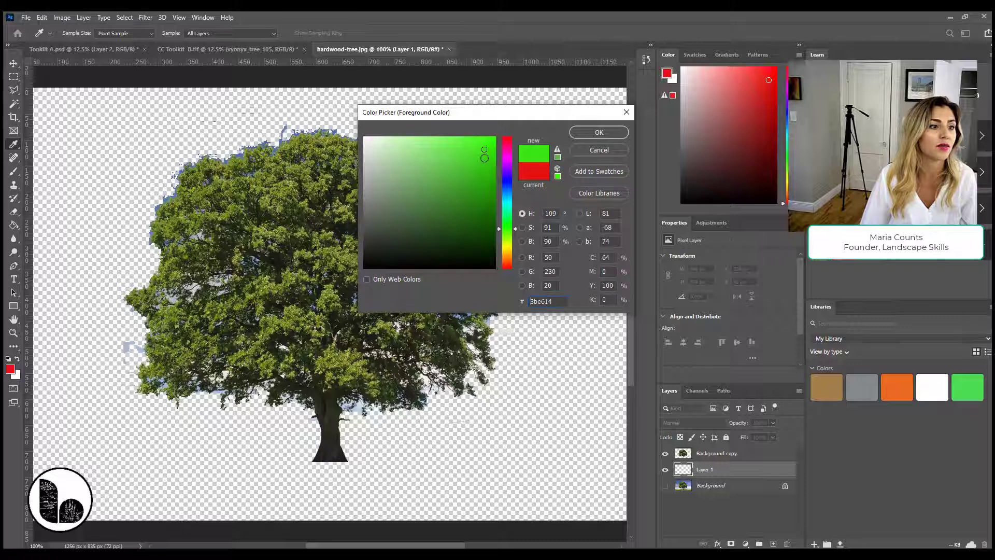
{"action": "left_click", "coordinate": [574, 136]}
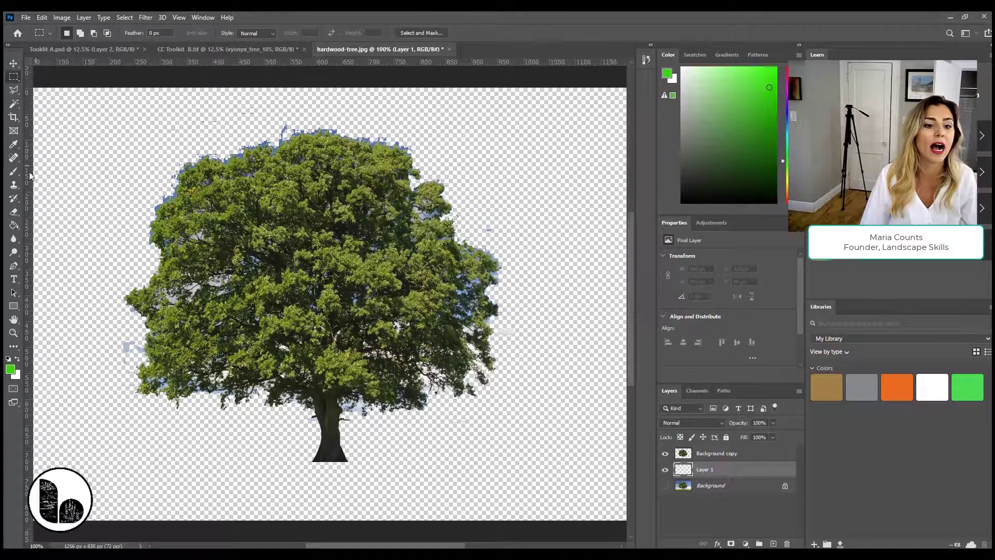
{"action": "left_click", "coordinate": [14, 228]}
{"action": "left_click", "coordinate": [97, 192]}
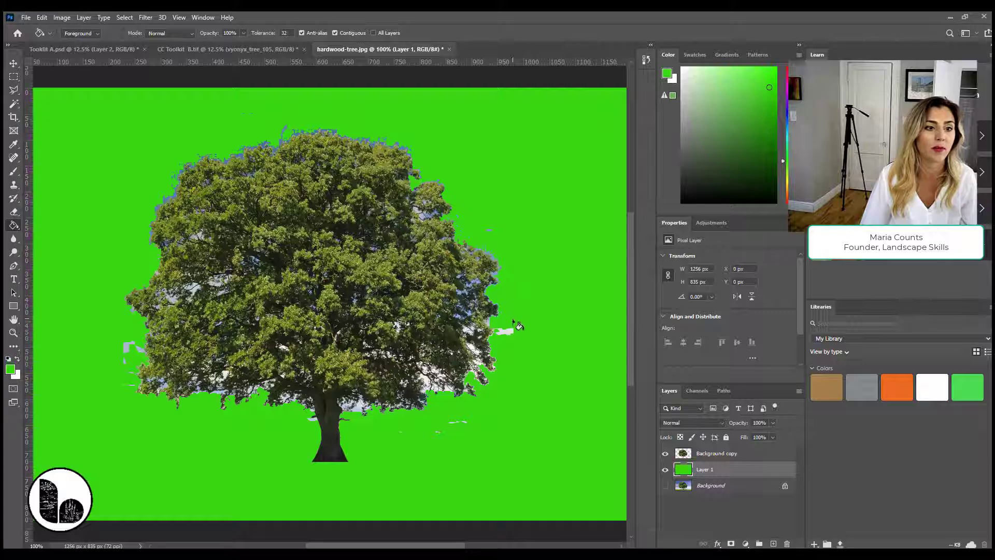
Delete the stray sky specks above the crown's upper-left part from Background copy with a rectangular selection, and deselect.
{"action": "scroll", "coordinate": [512, 324], "scroll_direction": "up", "scroll_amount": 3}
{"action": "mouse_move", "coordinate": [173, 153]}
{"action": "left_mouse_down"}
{"action": "mouse_move", "coordinate": [380, 160]}
{"action": "mouse_move", "coordinate": [162, 127]}
{"action": "mouse_move", "coordinate": [451, 173]}
{"action": "left_mouse_up"}
{"action": "left_click", "coordinate": [14, 76]}
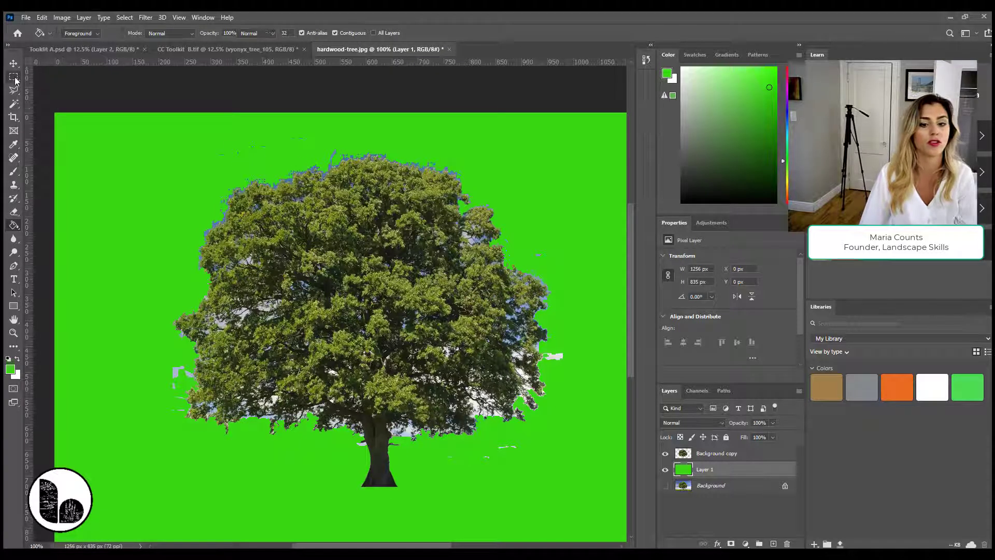
{"action": "left_click_drag", "start_coordinate": [179, 127], "coordinate": [306, 156]}
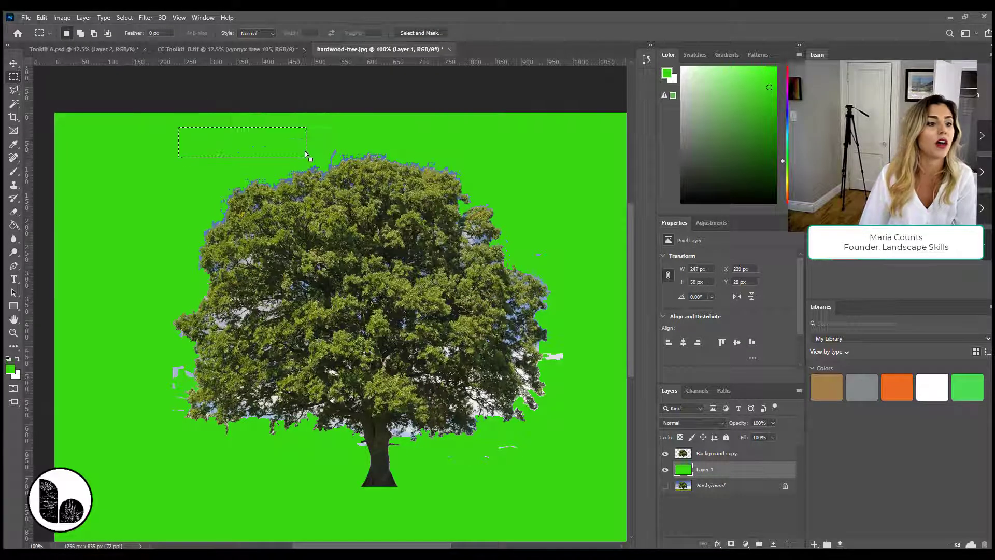
{"action": "key", "text": "Delete"}
{"action": "key", "text": "ctrl+z"}
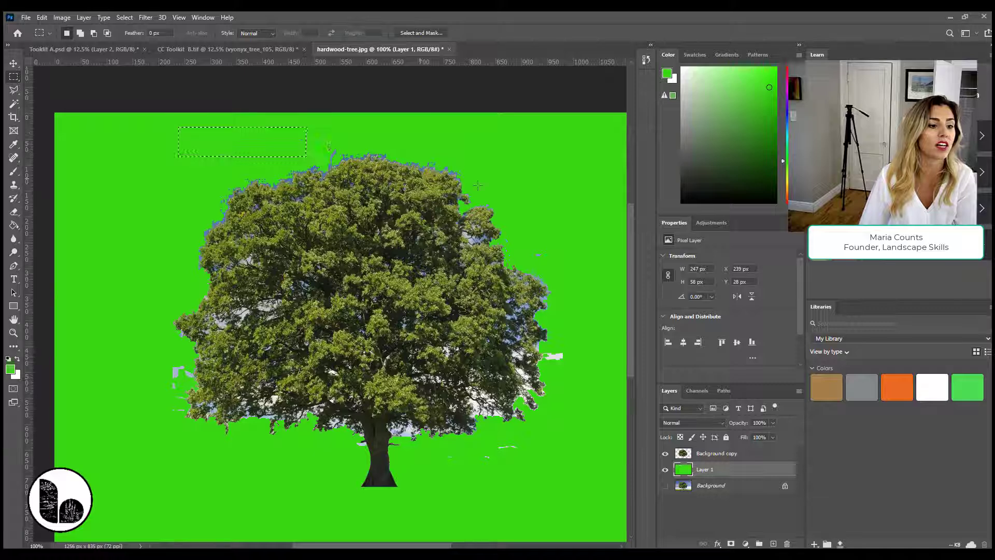
{"action": "left_click", "coordinate": [720, 453]}
{"action": "key", "text": "Delete"}
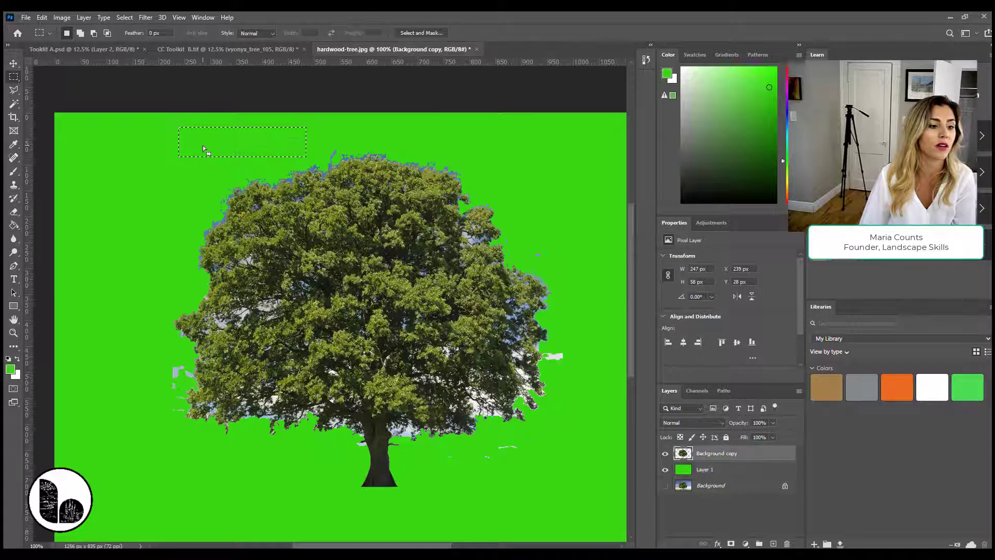
{"action": "key", "text": "ctrl+d"}
Delete the pale sky remnants beside the lower left crown with a rectangular selection, and deselect.
{"action": "left_click_drag", "start_coordinate": [162, 355], "coordinate": [205, 412]}
{"action": "key", "text": "Delete"}
{"action": "key", "text": "ctrl+d"}
{"action": "key", "text": "Delete"}
{"action": "key", "text": "ctrl+d"}
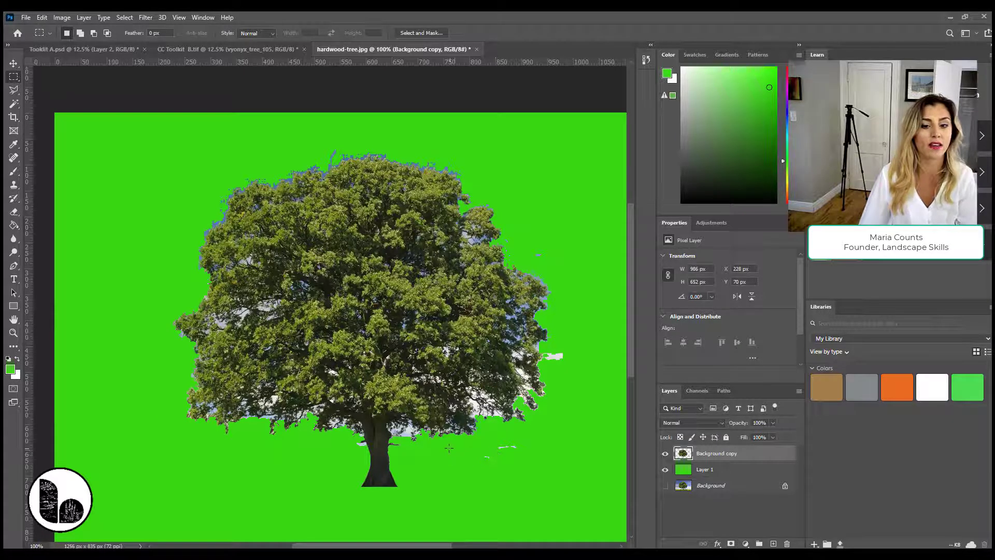
Delete the lower of the small sky specks to the right of the trunk using a rectangular selection.
{"action": "left_click_drag", "start_coordinate": [449, 448], "coordinate": [515, 478]}
{"action": "left_click_drag", "start_coordinate": [487, 432], "coordinate": [540, 467]}
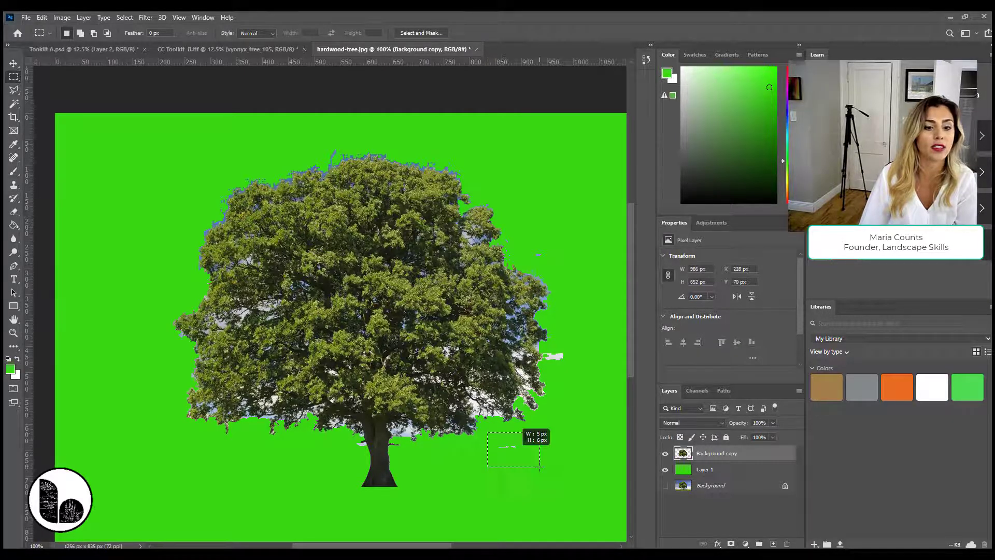
{"action": "left_click_drag", "start_coordinate": [433, 296], "coordinate": [563, 437]}
{"action": "key", "text": "Delete"}
{"action": "key", "text": "Delete"}
{"action": "key", "text": "ctrl+z"}
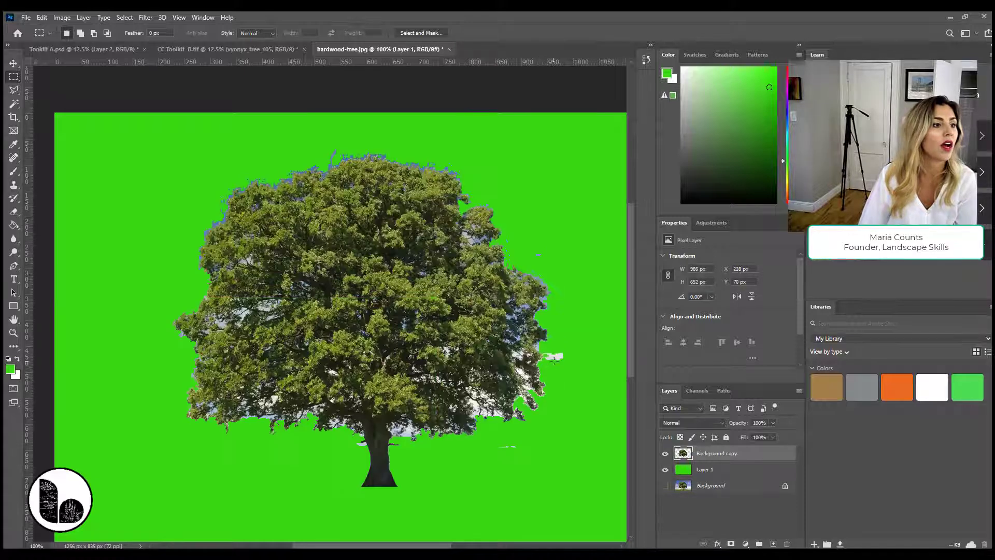
Delete the white remnant at the crown's right edge and the remaining speck below it with rectangular selections, and deselect.
{"action": "left_click_drag", "start_coordinate": [541, 350], "coordinate": [587, 378]}
{"action": "key", "text": "Delete"}
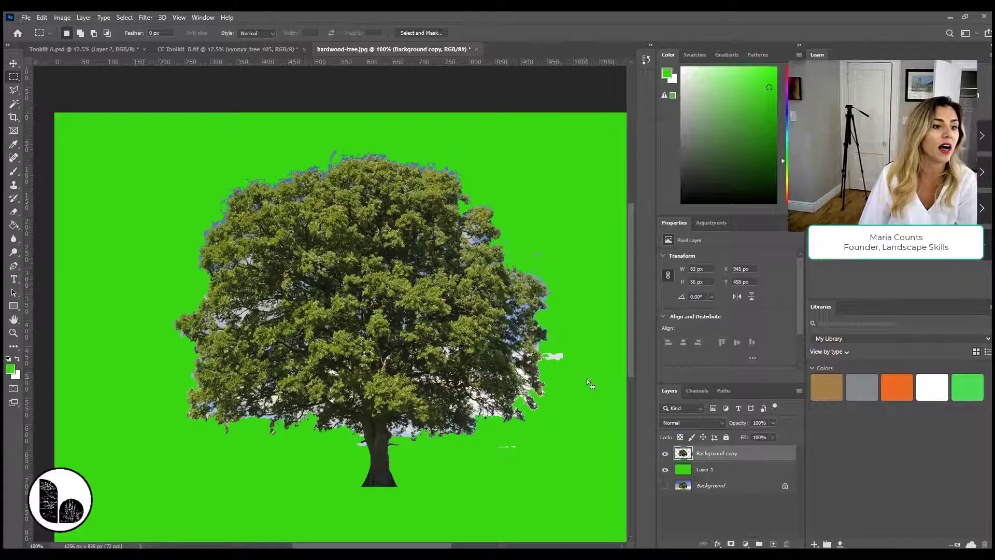
{"action": "key", "text": "ctrl+d"}
{"action": "left_click_drag", "start_coordinate": [490, 435], "coordinate": [530, 462]}
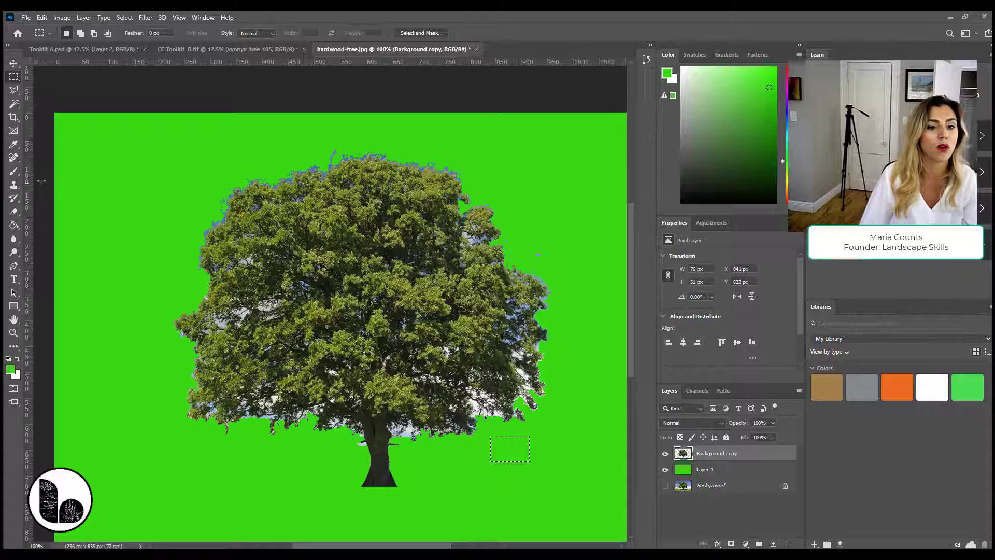
{"action": "left_click", "coordinate": [14, 103]}
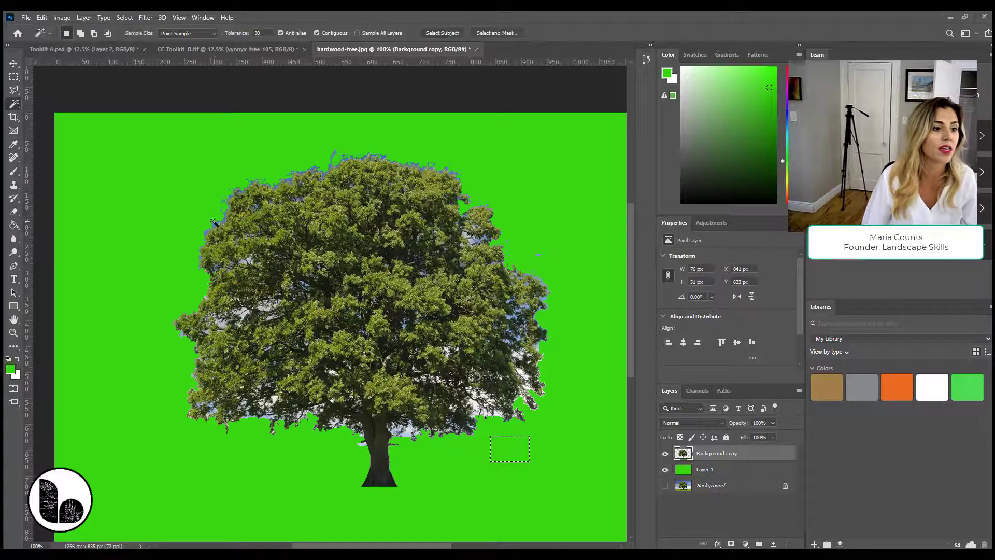
{"action": "key", "text": "ctrl+d"}
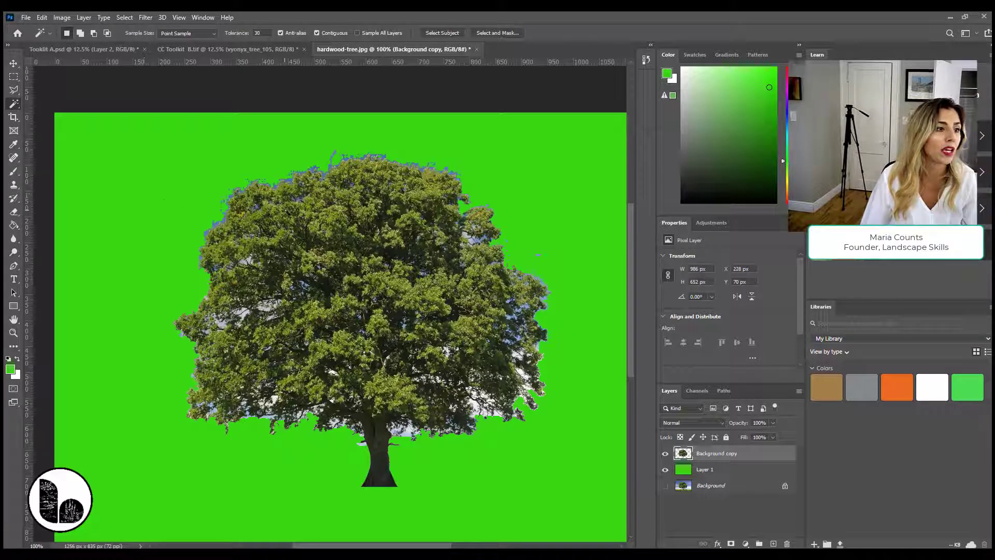
Outline a sliver of blue fringe, about 30 by 14 px, on the crown's upper-left edge with the Polygonal Lasso Tool.
{"action": "scroll", "coordinate": [259, 231], "scroll_direction": "up", "scroll_amount": 2}
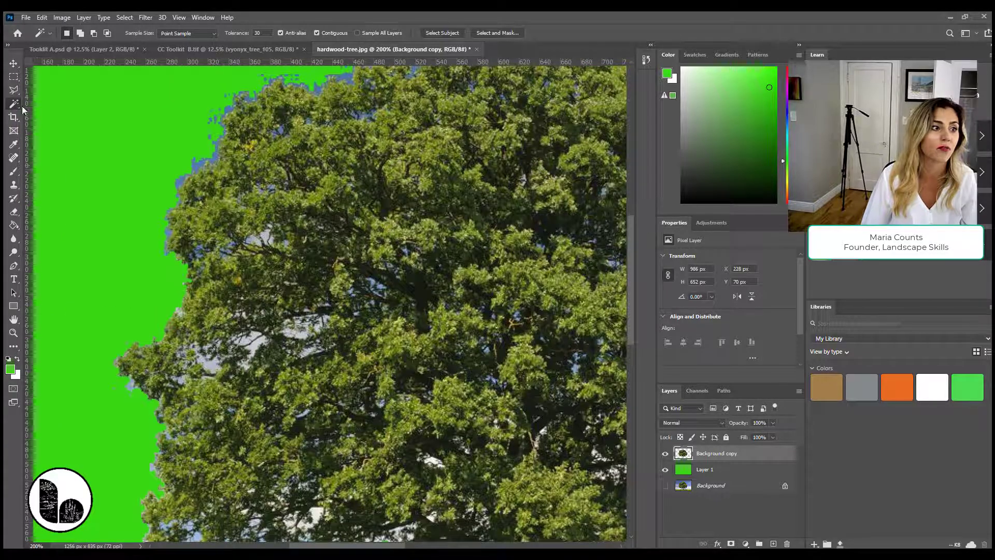
{"action": "right_click", "coordinate": [15, 106]}
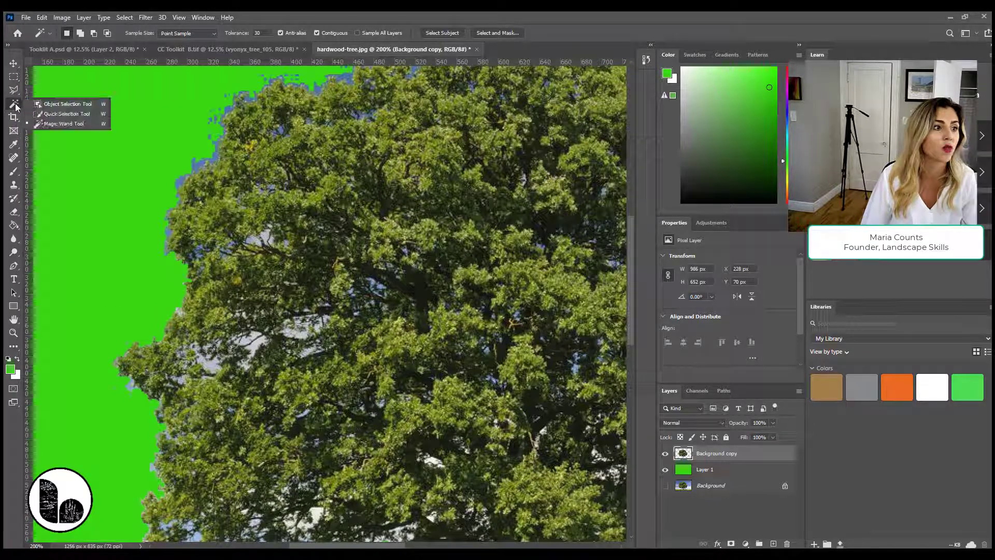
{"action": "left_click", "coordinate": [39, 124]}
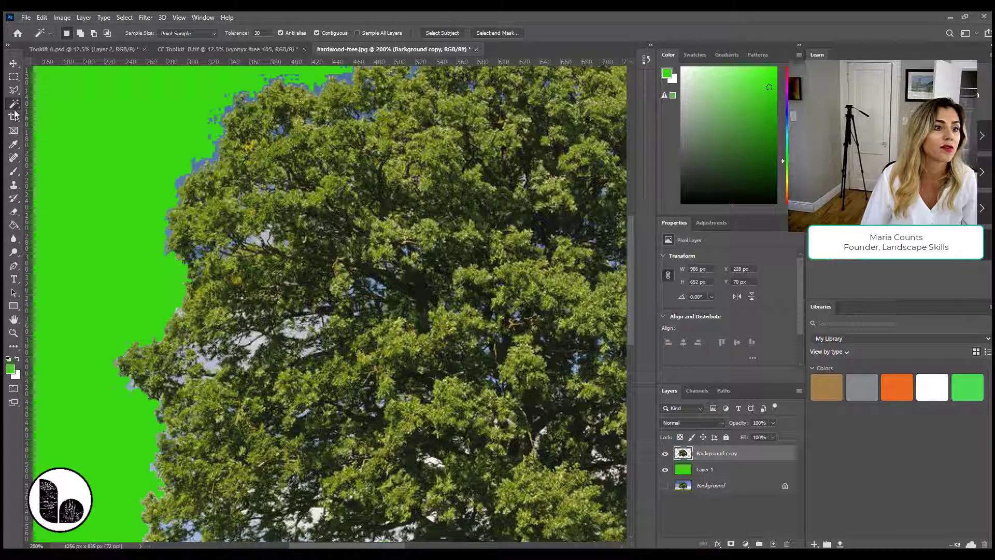
{"action": "left_click", "coordinate": [13, 91]}
{"action": "right_click", "coordinate": [14, 92]}
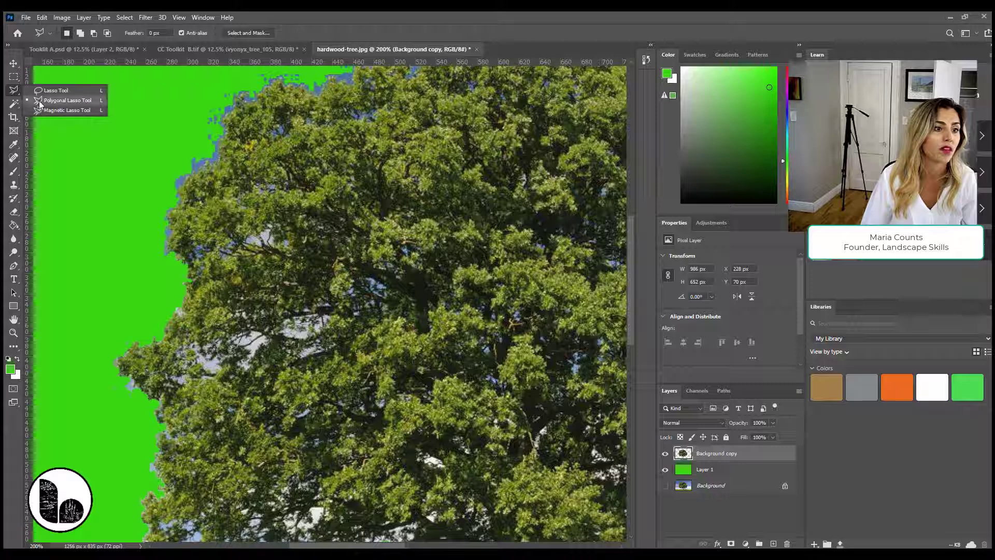
{"action": "left_click", "coordinate": [41, 101]}
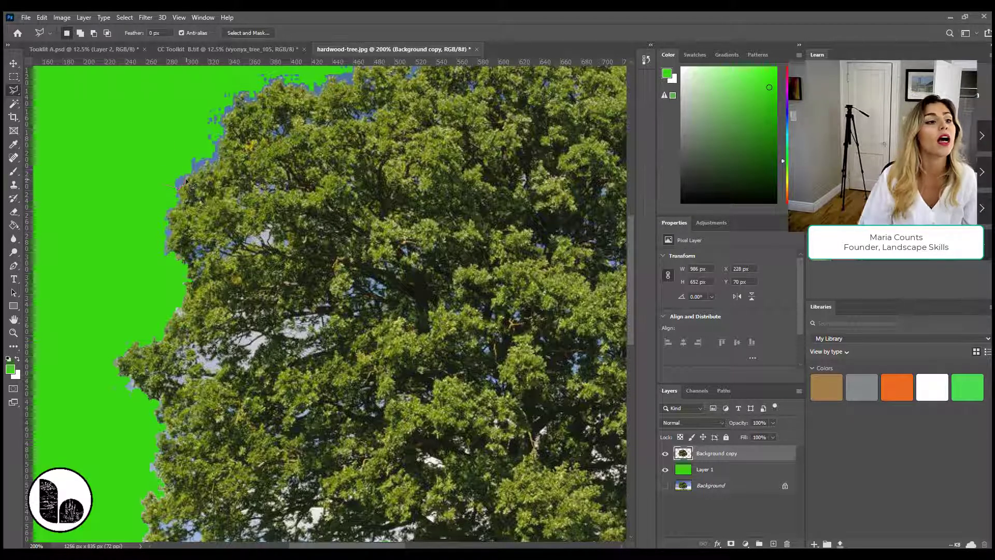
{"action": "left_click", "coordinate": [187, 176]}
{"action": "left_click", "coordinate": [163, 183]}
{"action": "left_click", "coordinate": [178, 188]}
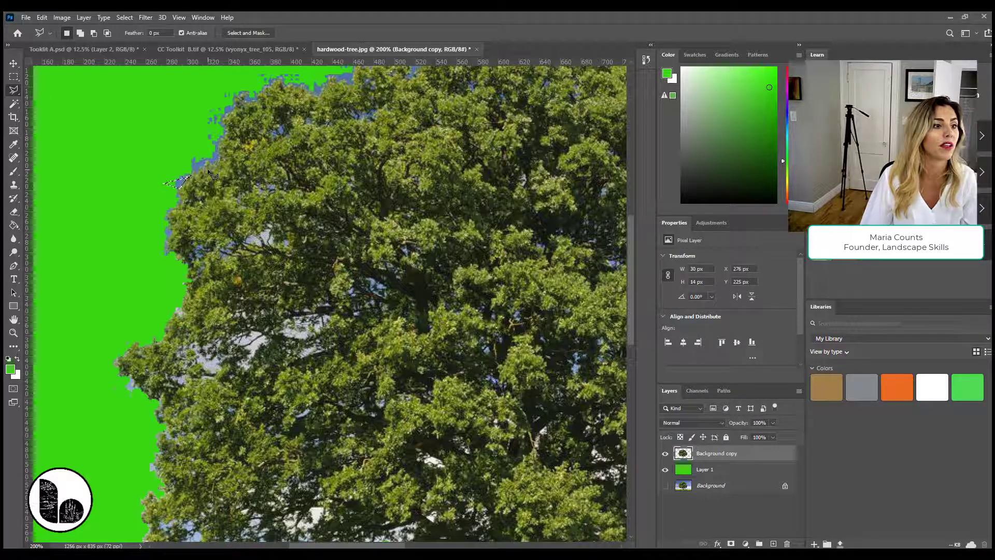
Outline an area of about 42 by 31 px around the blue fringe on the crown's upper-left edge, delete it and deselect.
{"action": "key", "text": "ctrl+plus"}
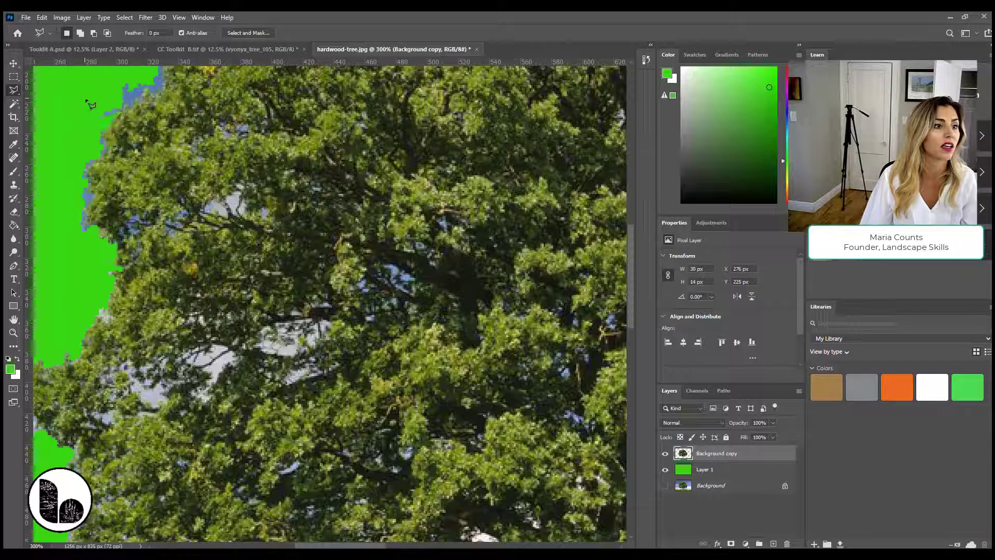
{"action": "left_click", "coordinate": [134, 86]}
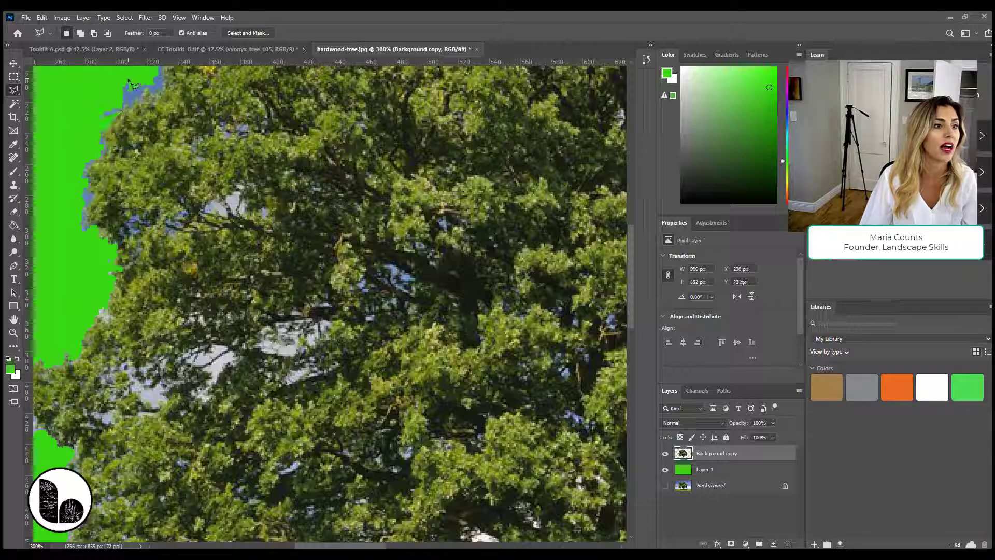
{"action": "left_click", "coordinate": [120, 115]}
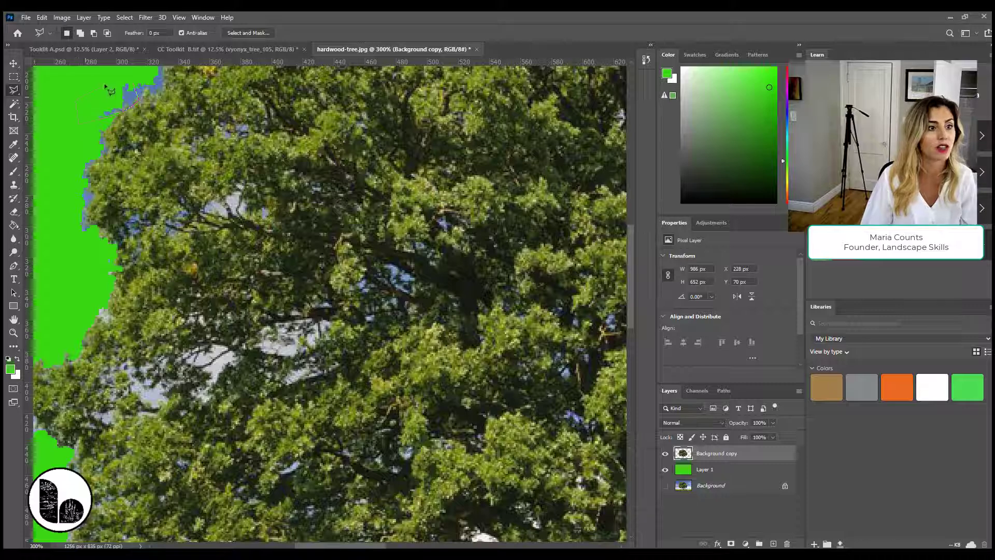
{"action": "left_click", "coordinate": [135, 85]}
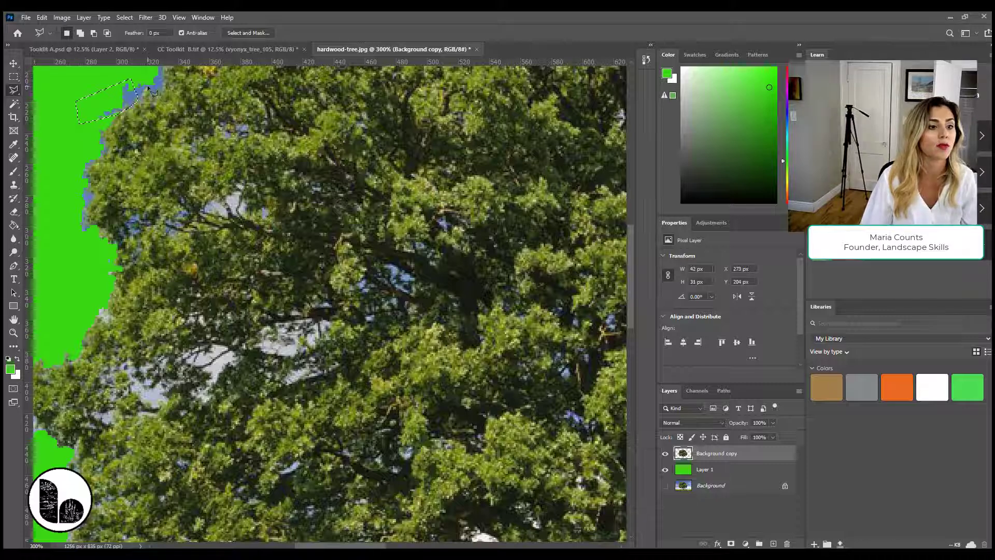
{"action": "key", "text": "ctrl+d"}
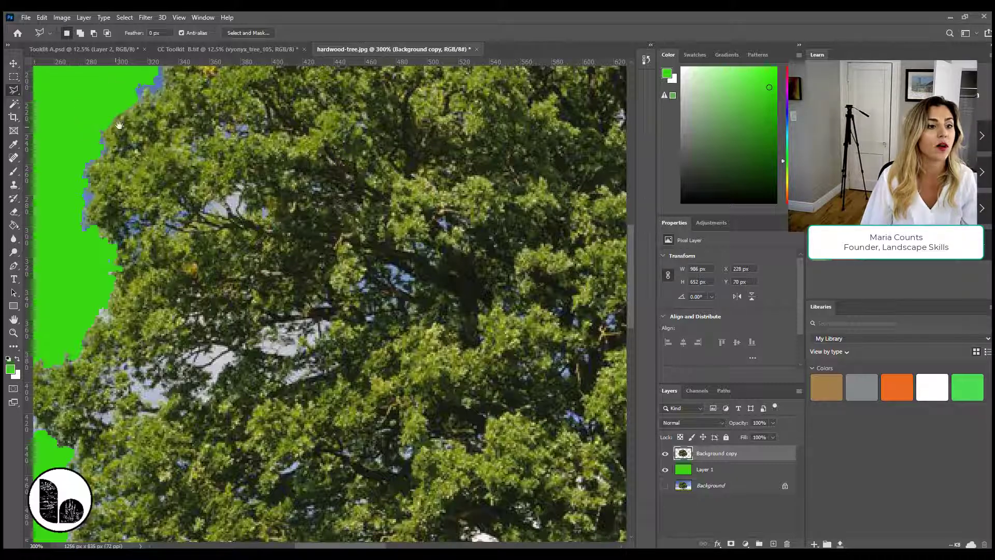
Outline a sliver of blue fringe, about 35 by 27 px, lower on the crown's upper-left edge, delete it and deselect.
{"action": "left_click_drag", "start_coordinate": [111, 116], "coordinate": [220, 267]}
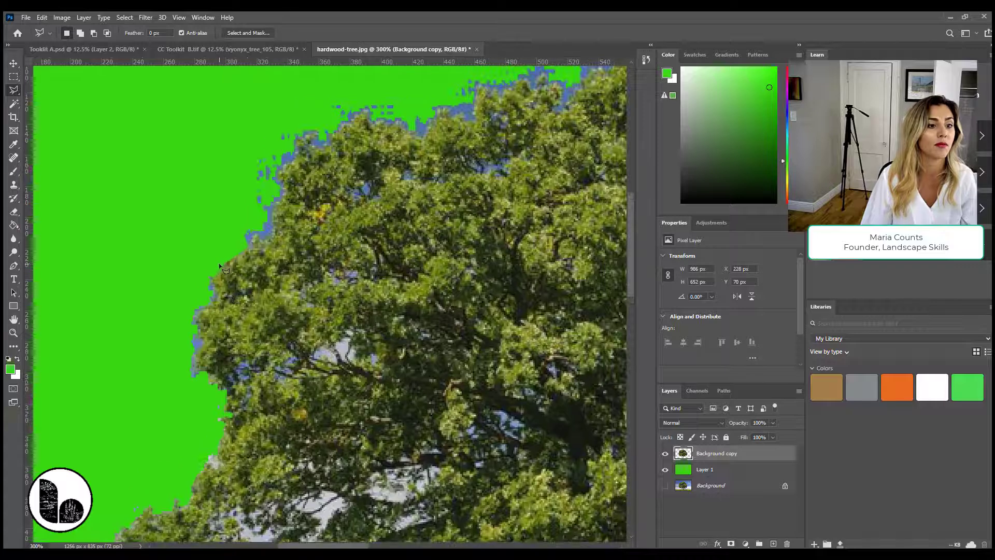
{"action": "left_click", "coordinate": [250, 242]}
{"action": "left_click", "coordinate": [256, 235]}
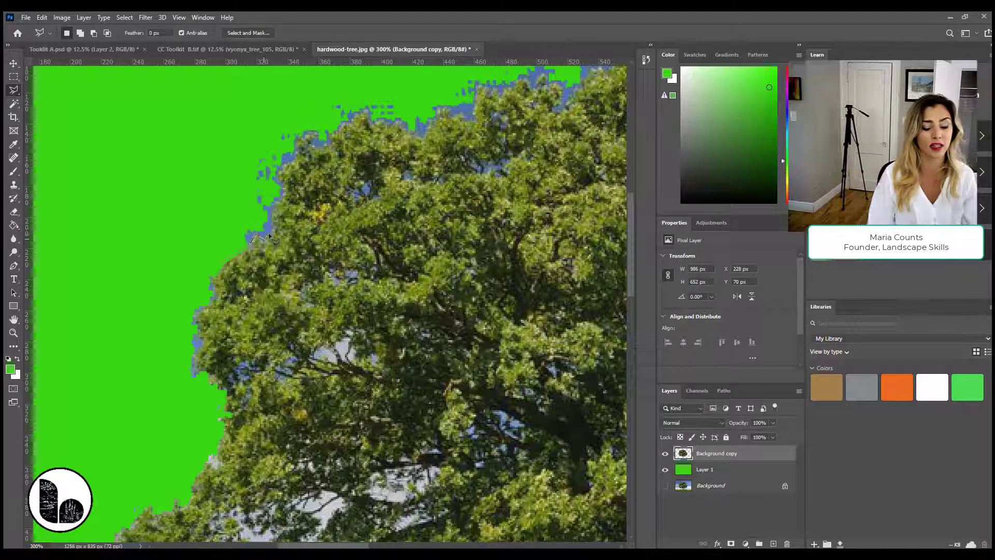
{"action": "left_click", "coordinate": [272, 228]}
{"action": "double_click", "coordinate": [278, 215]}
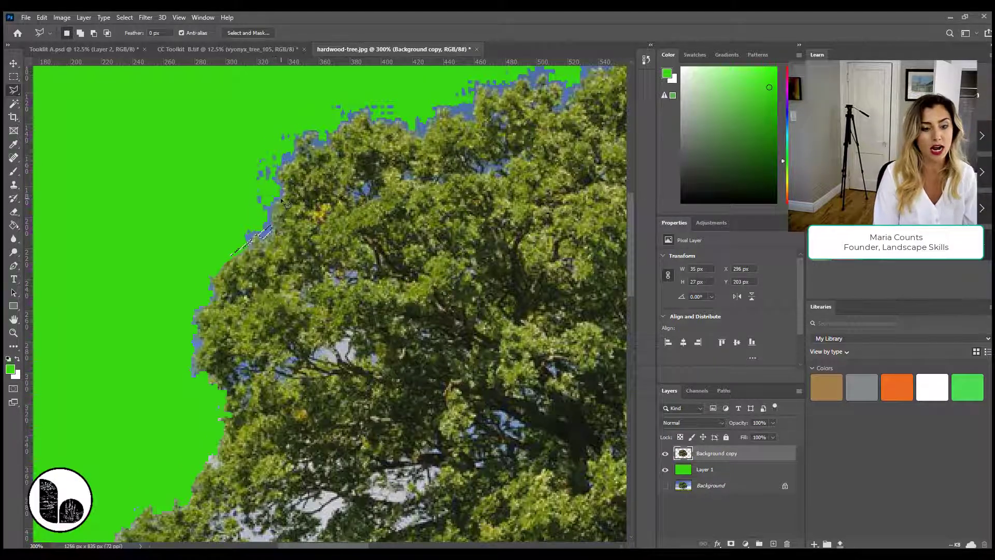
{"action": "key", "text": "Delete"}
{"action": "key", "text": "ctrl+d"}
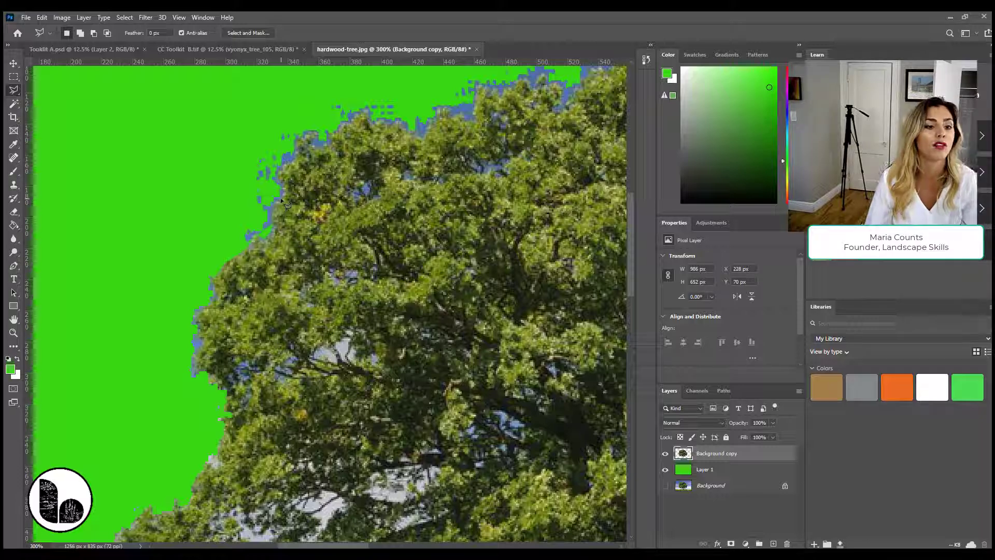
Remove two small grey sky patches inside the left part of the crown using the Magic Wand Tool at tolerance 30.
{"action": "key", "text": "ctrl+minus"}
{"action": "key", "text": "ctrl+minus"}
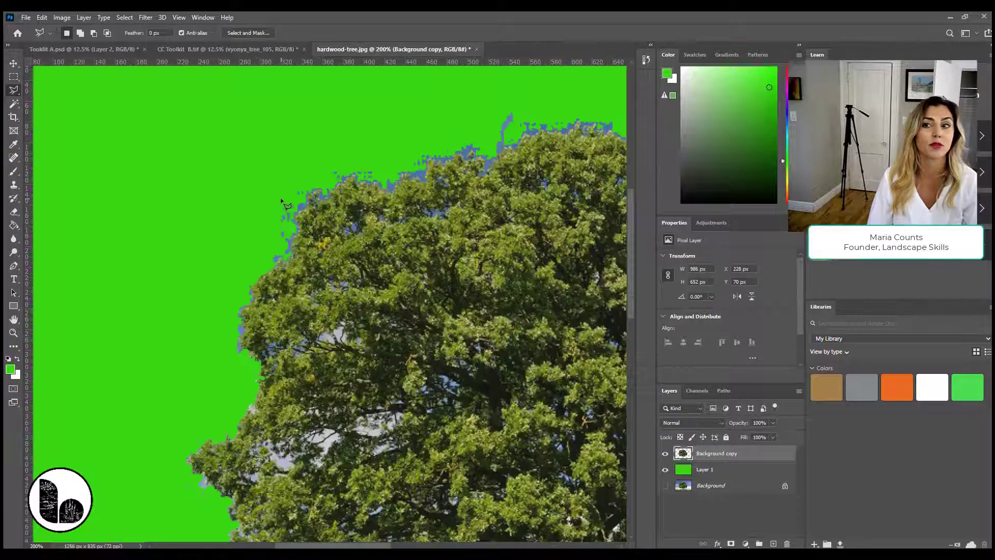
{"action": "key", "text": "ctrl+minus"}
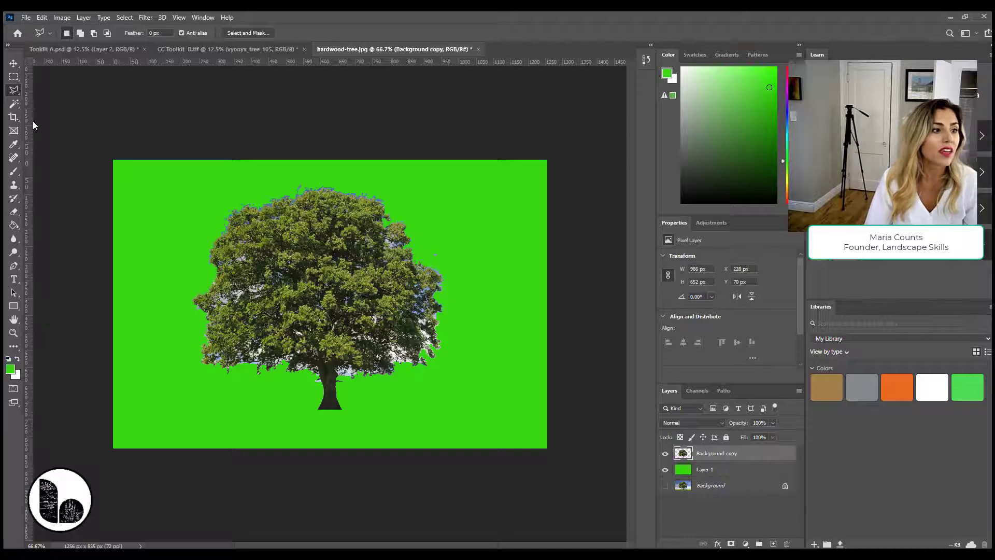
{"action": "key", "text": "ctrl+plus"}
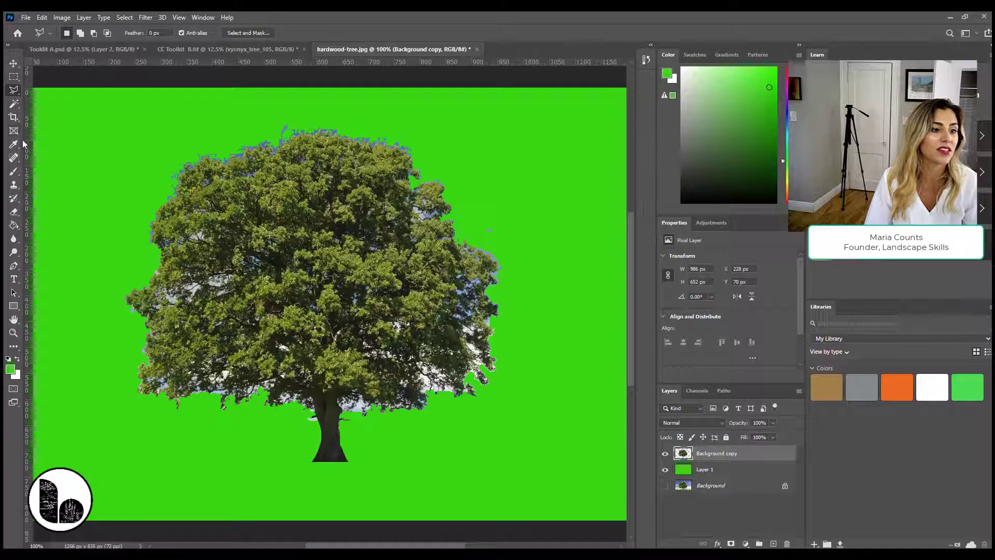
{"action": "left_click", "coordinate": [13, 103]}
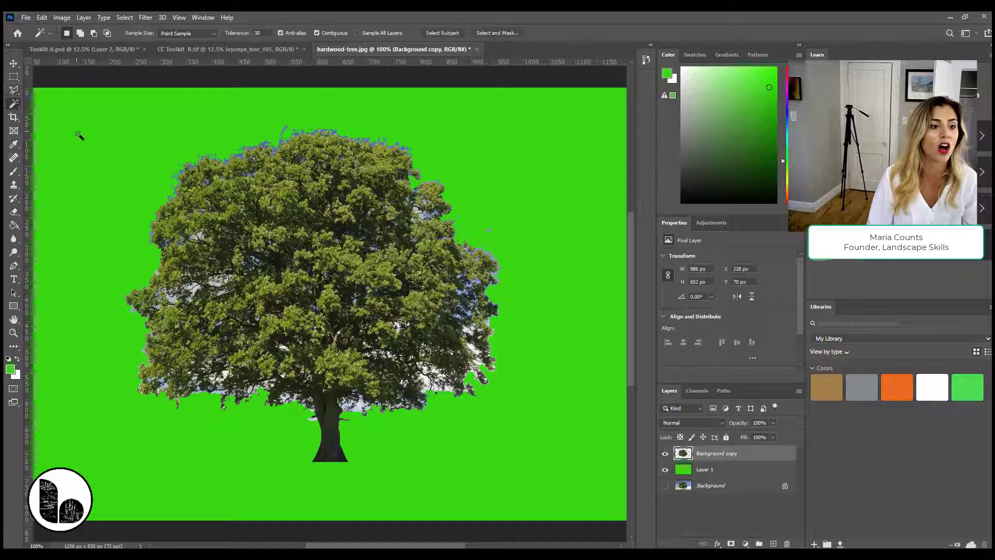
{"action": "left_click", "coordinate": [196, 290]}
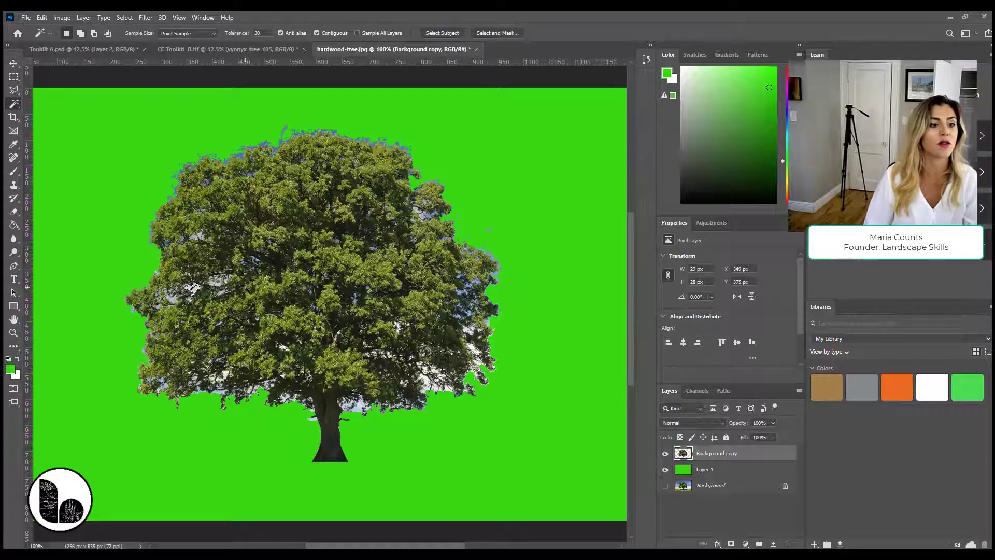
{"action": "left_click", "coordinate": [221, 283]}
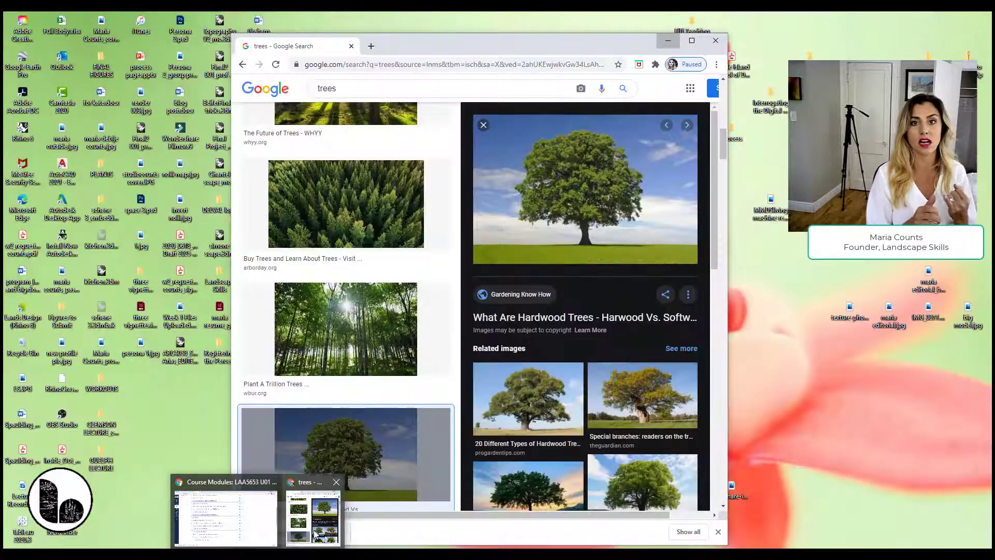
Switch to the Google image search for trees in Chrome and examine the related images for trees set against plain sky.
{"action": "left_click", "coordinate": [313, 510]}
{"action": "scroll", "coordinate": [653, 199], "scroll_direction": "down", "scroll_amount": 1}
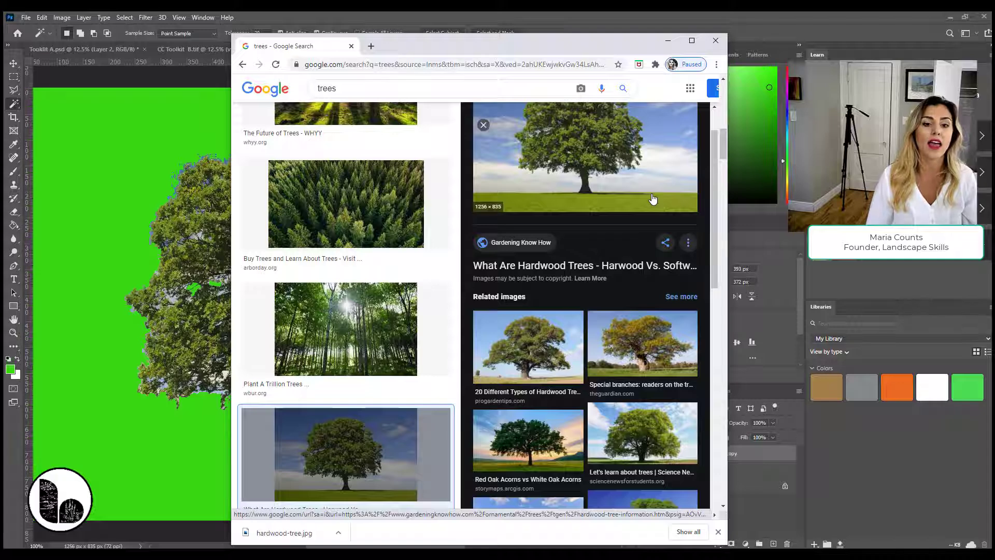
{"action": "left_click_drag", "start_coordinate": [540, 36], "coordinate": [612, 41]}
{"action": "scroll", "coordinate": [690, 206], "scroll_direction": "up", "scroll_amount": 1}
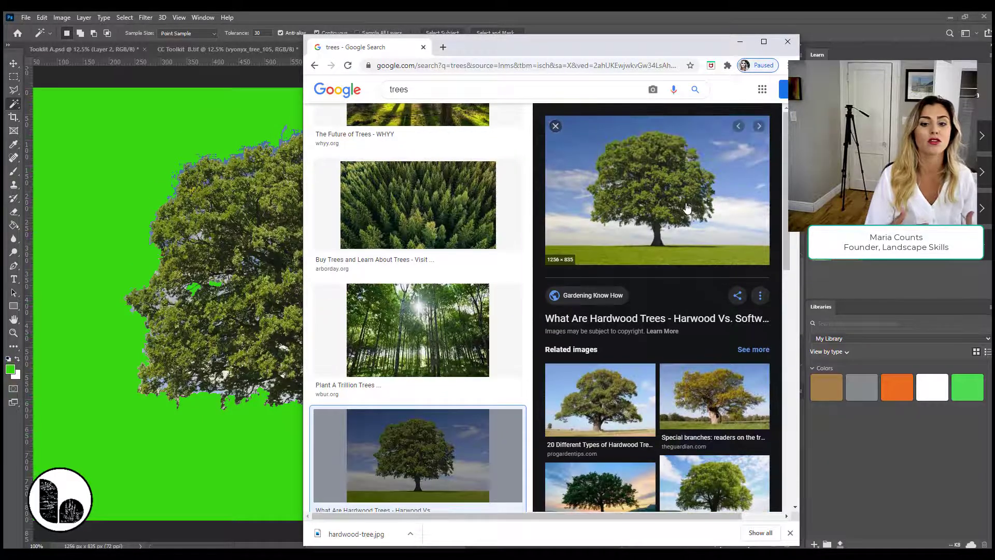
{"action": "scroll", "coordinate": [688, 208], "scroll_direction": "down", "scroll_amount": 5}
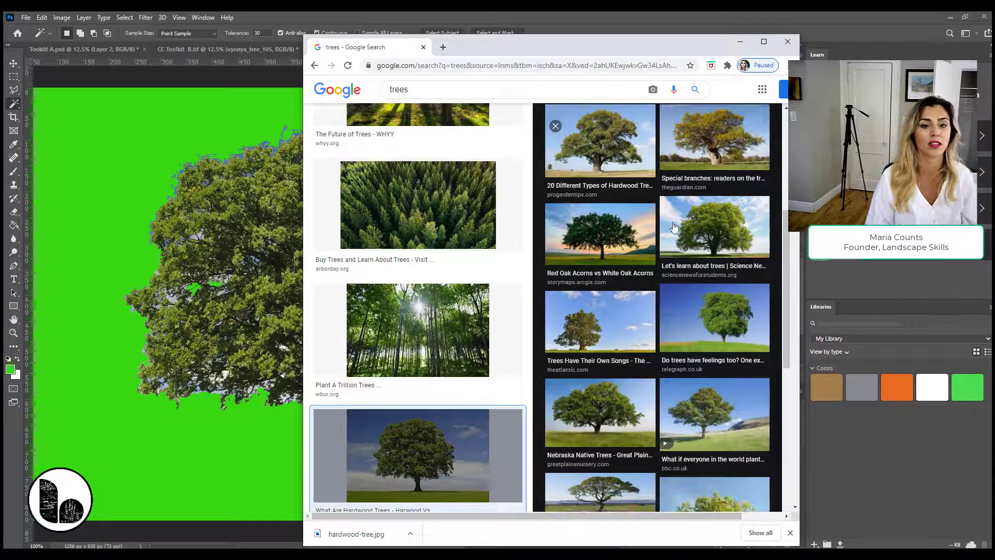
{"action": "scroll", "coordinate": [617, 318], "scroll_direction": "down", "scroll_amount": 2}
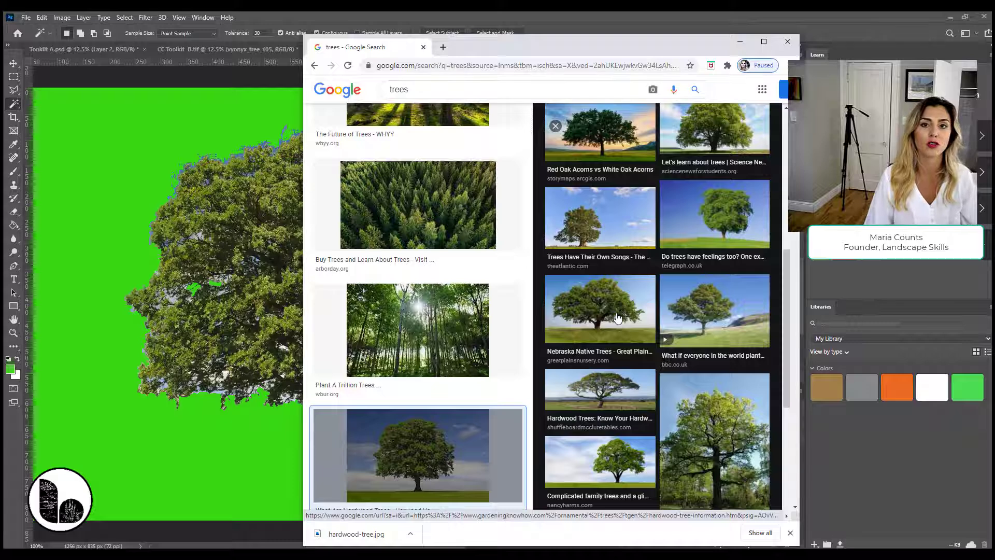
{"action": "scroll", "coordinate": [617, 318], "scroll_direction": "down", "scroll_amount": 3}
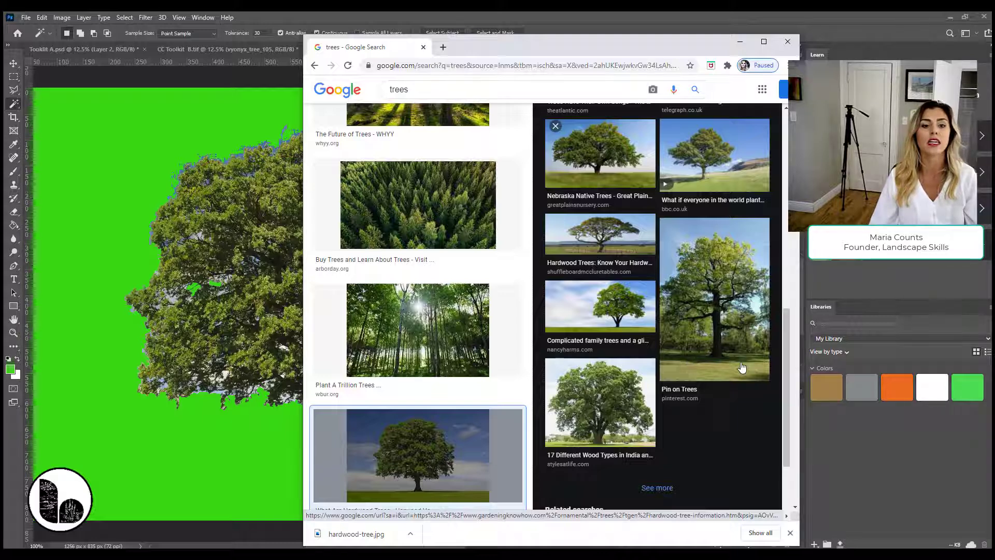
{"action": "scroll", "coordinate": [731, 360], "scroll_direction": "up", "scroll_amount": 2}
{"action": "scroll", "coordinate": [728, 357], "scroll_direction": "up", "scroll_amount": 5}
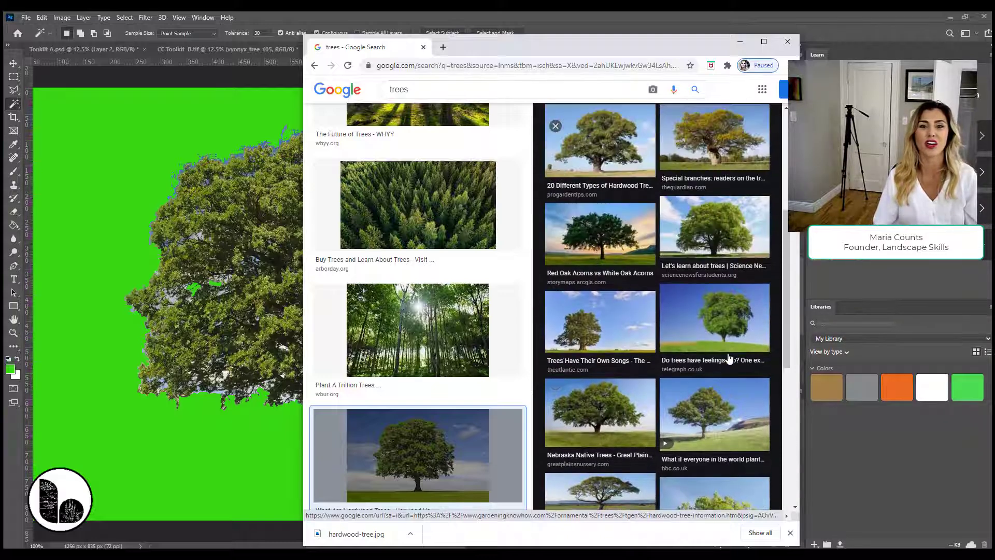
{"action": "scroll", "coordinate": [740, 308], "scroll_direction": "down", "scroll_amount": 6}
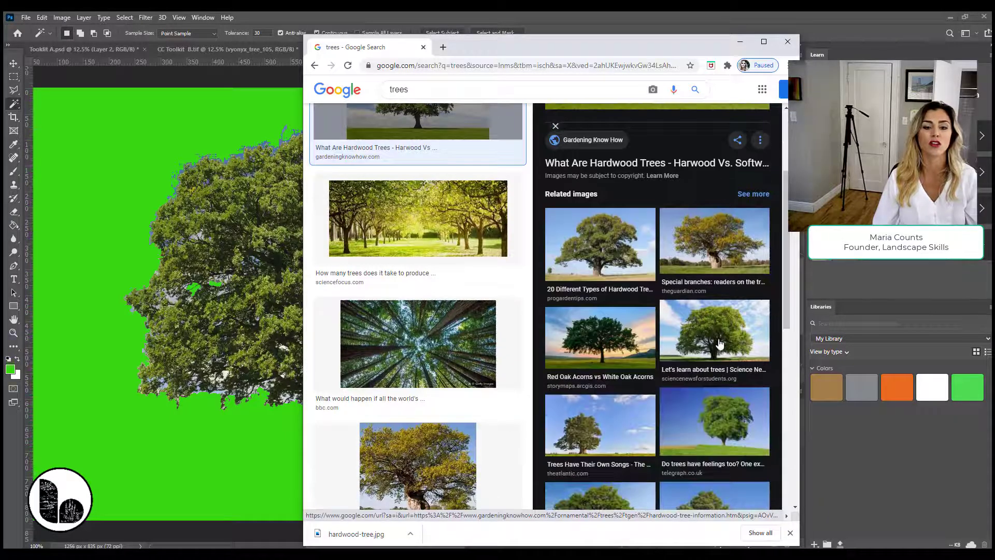
{"action": "scroll", "coordinate": [710, 348], "scroll_direction": "down", "scroll_amount": 7}
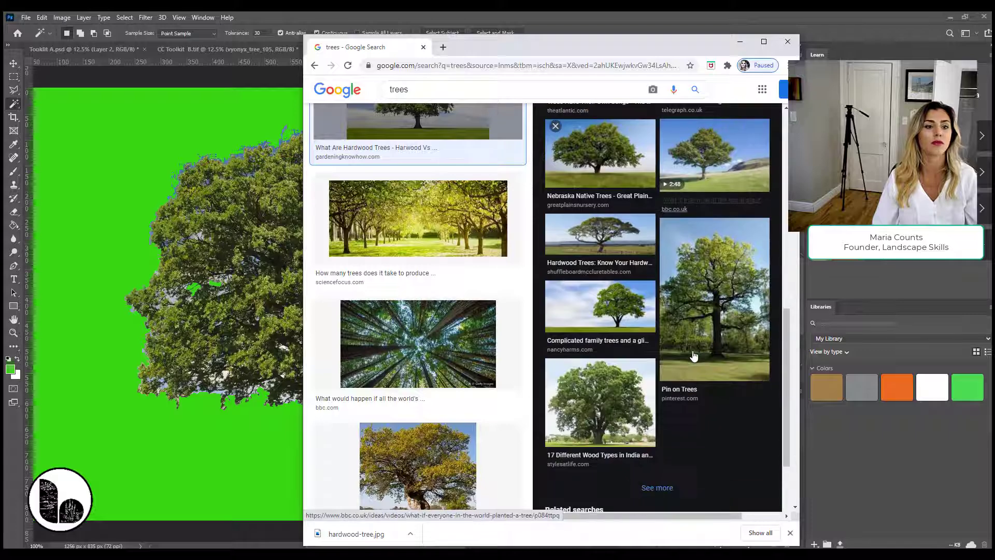
{"action": "scroll", "coordinate": [693, 353], "scroll_direction": "down", "scroll_amount": 3}
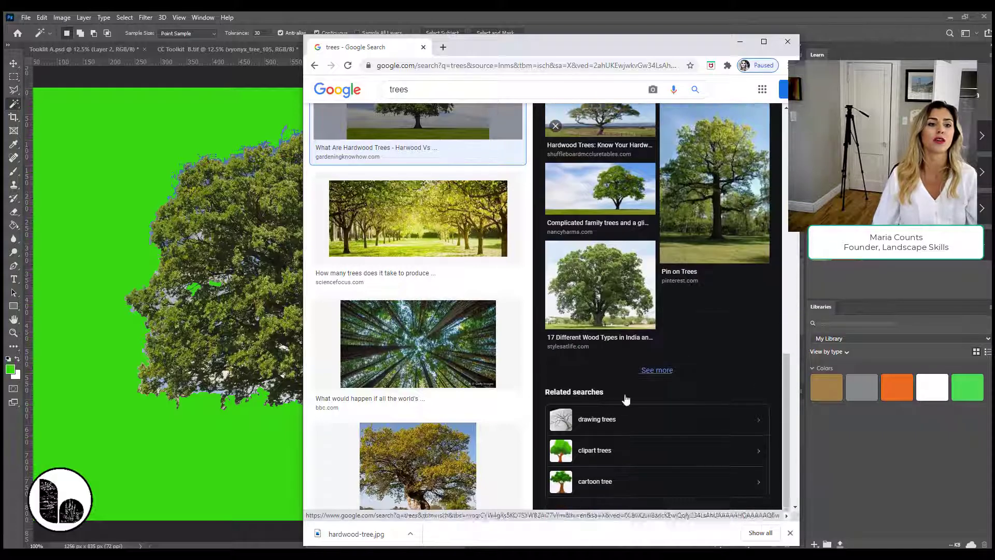
{"action": "scroll", "coordinate": [574, 475], "scroll_direction": "up", "scroll_amount": 5}
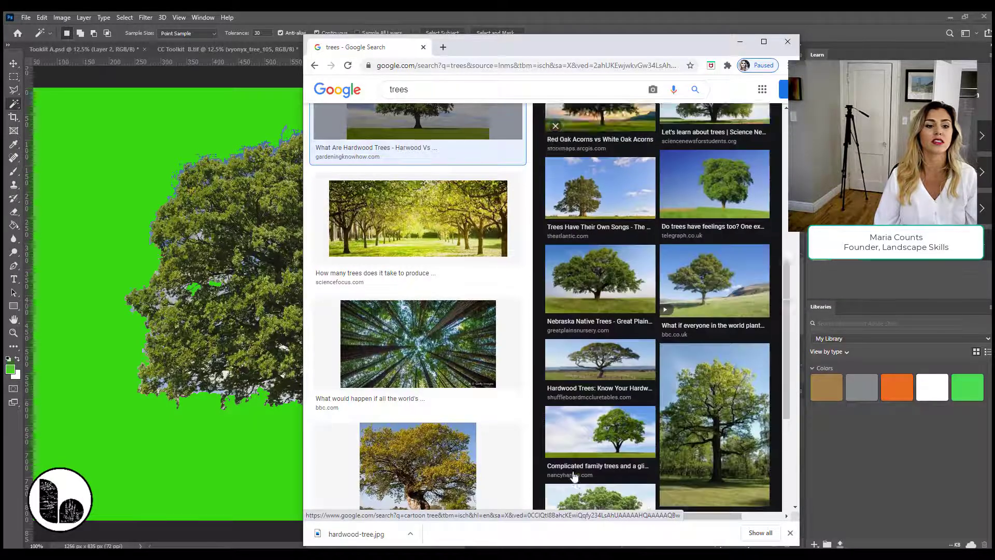
{"action": "scroll", "coordinate": [574, 476], "scroll_direction": "up", "scroll_amount": 5}
{"action": "scroll", "coordinate": [468, 280], "scroll_direction": "up", "scroll_amount": 6}
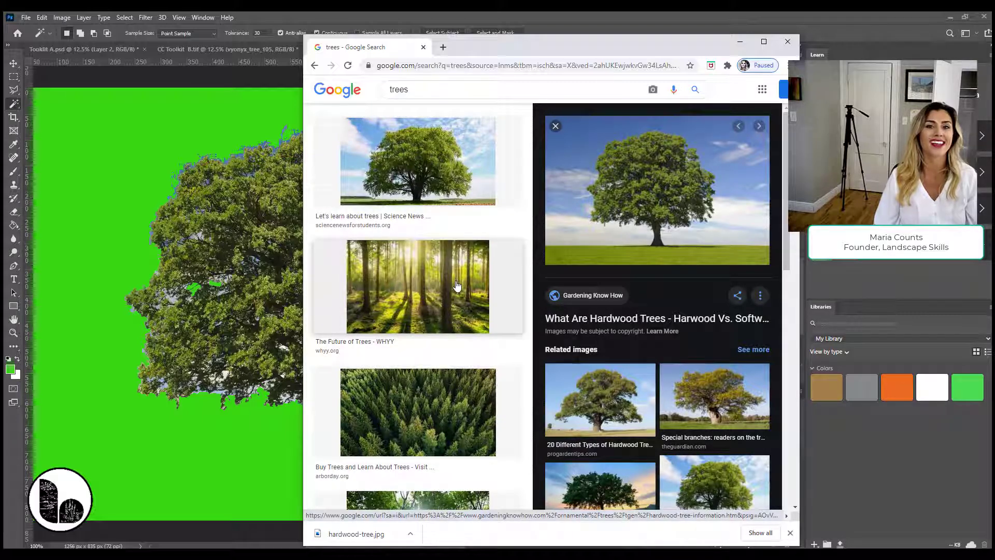
{"action": "scroll", "coordinate": [457, 286], "scroll_direction": "down", "scroll_amount": 3}
{"action": "scroll", "coordinate": [605, 273], "scroll_direction": "down", "scroll_amount": 9}
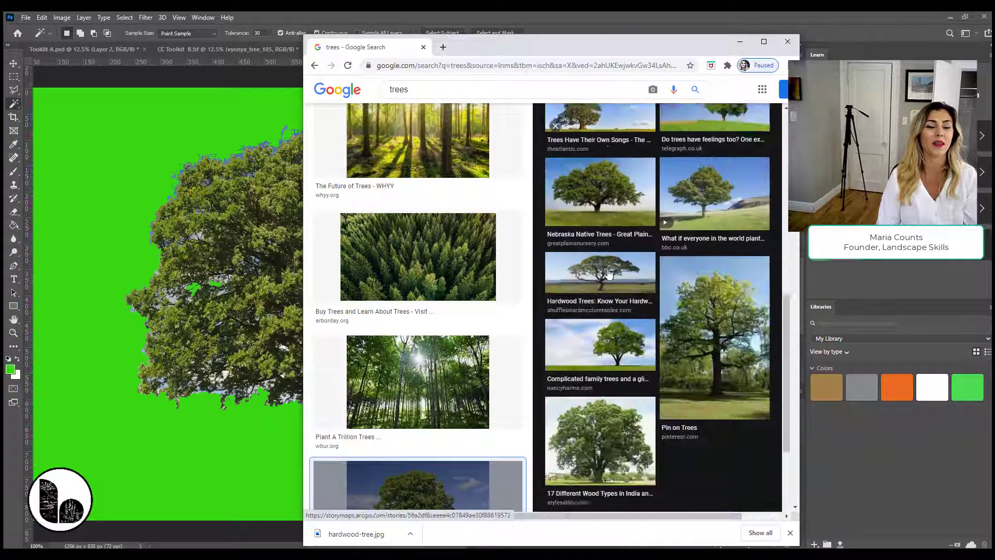
{"action": "scroll", "coordinate": [609, 273], "scroll_direction": "down", "scroll_amount": 3}
{"action": "scroll", "coordinate": [699, 207], "scroll_direction": "up", "scroll_amount": 5}
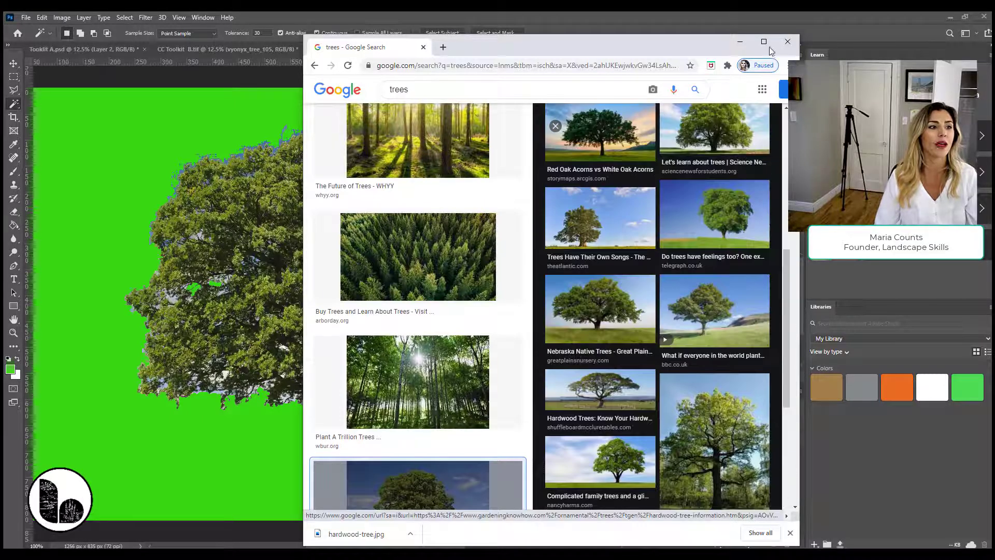
Return to Photoshop and hide the green check layer, Layer 1, beneath the tree cutout.
{"action": "left_click", "coordinate": [740, 41]}
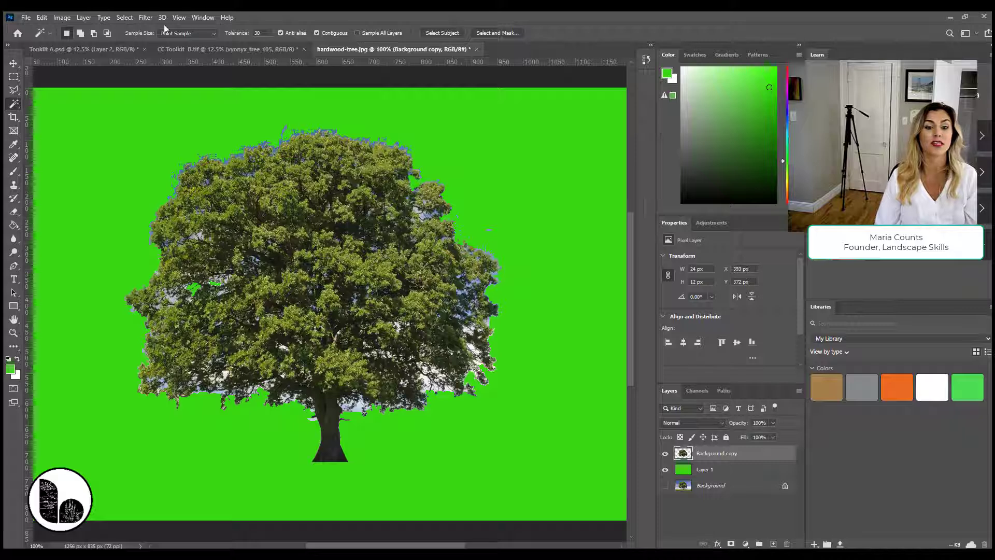
{"action": "left_click", "coordinate": [25, 17]}
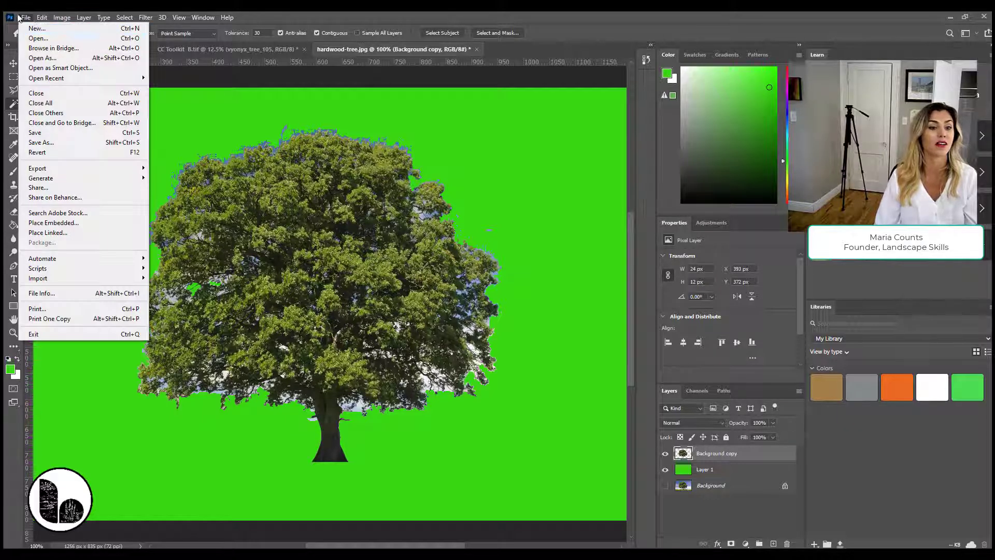
{"action": "left_click", "coordinate": [227, 96]}
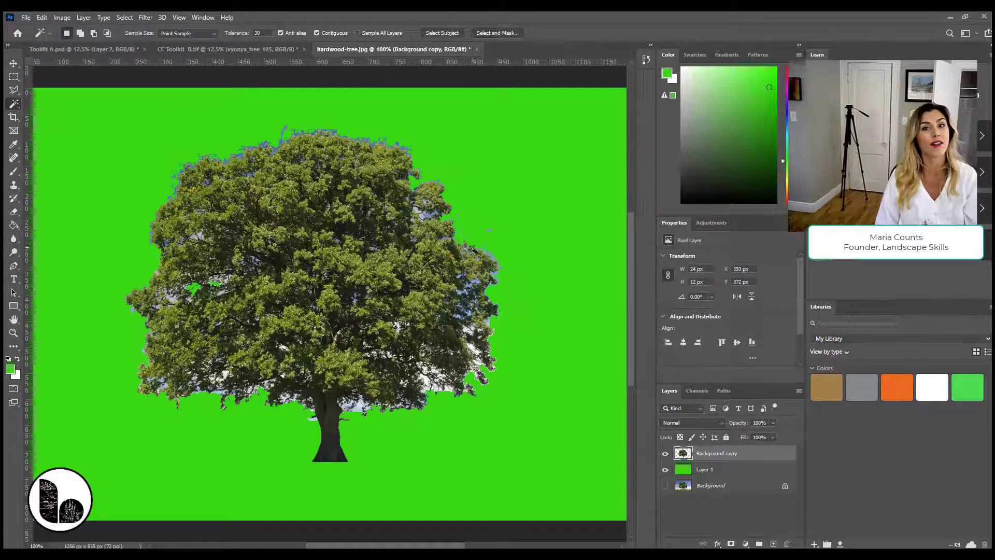
{"action": "left_click", "coordinate": [664, 470]}
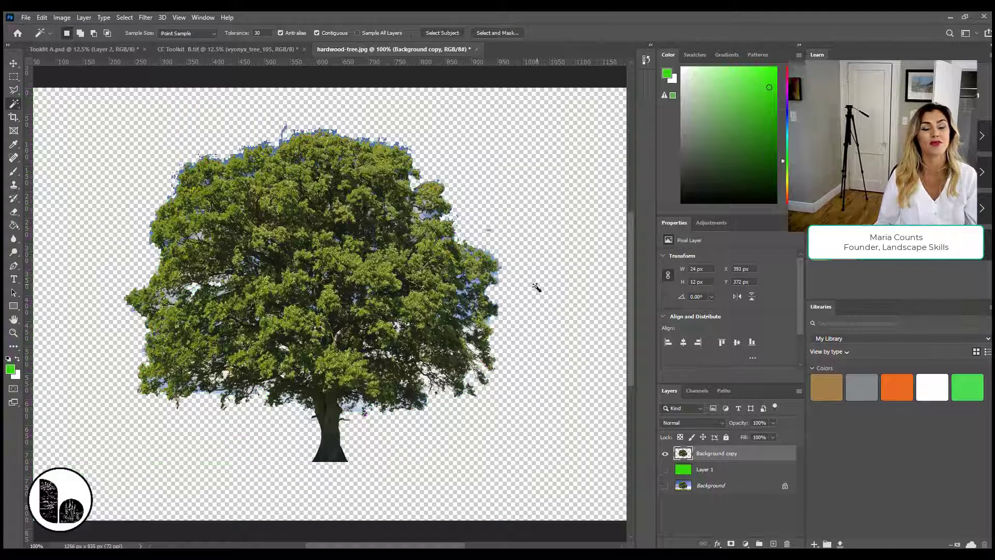